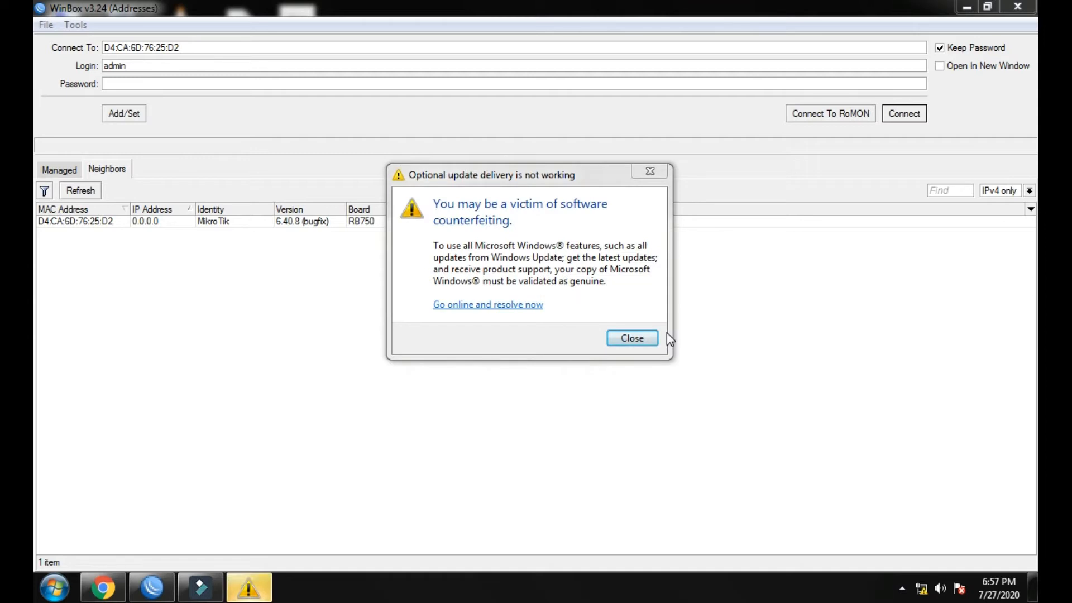
Dismiss the Windows warning and log in to the RB750 router from the WinBox neighbors list.
{"action": "left_click", "coordinate": [652, 338]}
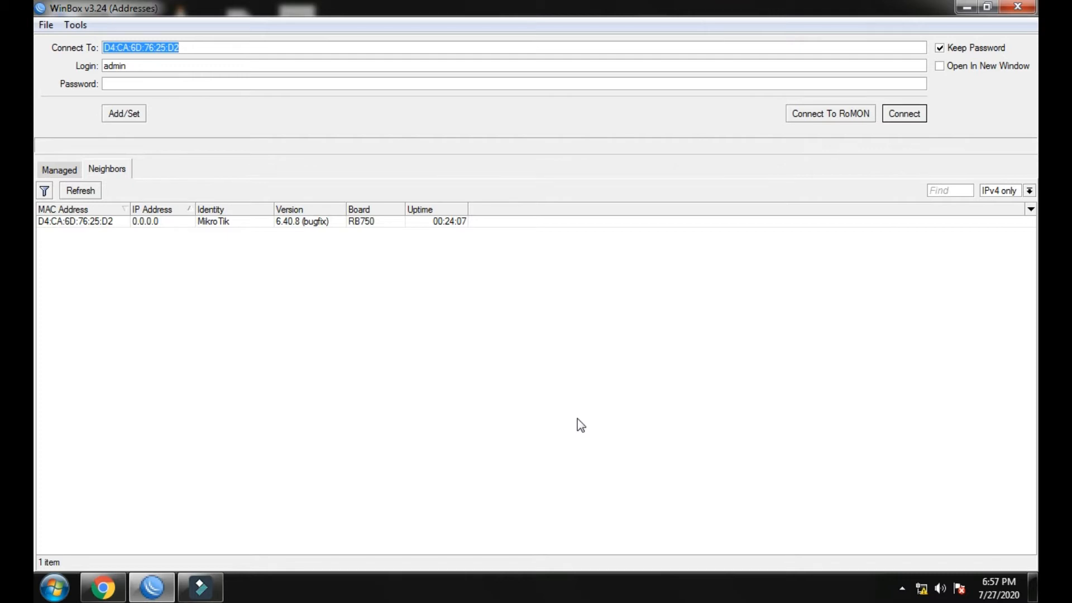
{"action": "left_click", "coordinate": [111, 222]}
{"action": "left_click", "coordinate": [903, 114]}
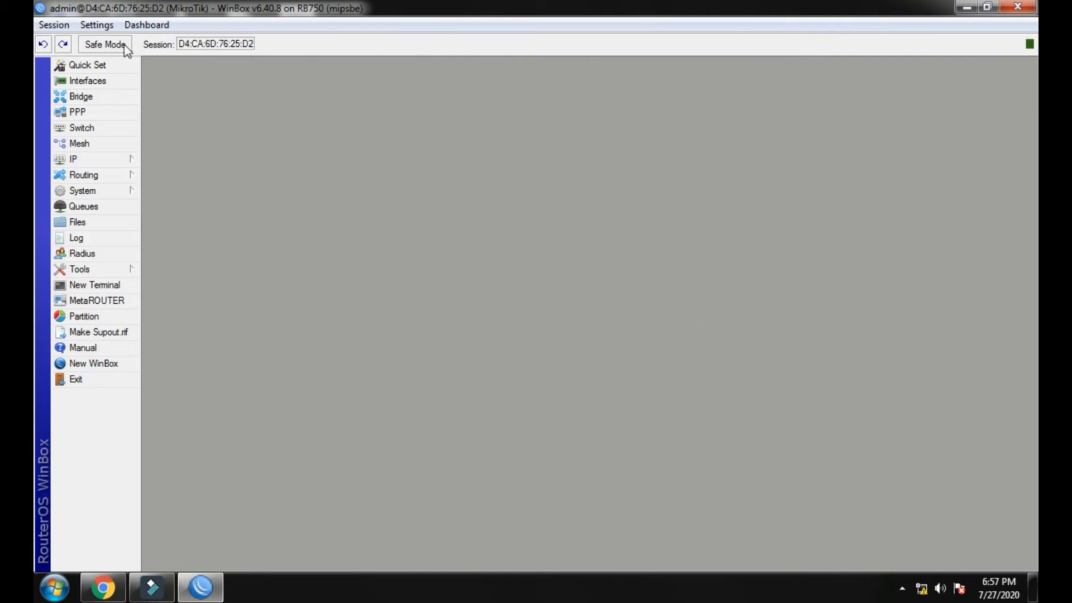
In Quick Set, choose PPPoE internet and enter the PPPoE user name and password.
{"action": "left_click", "coordinate": [90, 65]}
{"action": "left_click_drag", "start_coordinate": [541, 75], "coordinate": [412, 112]}
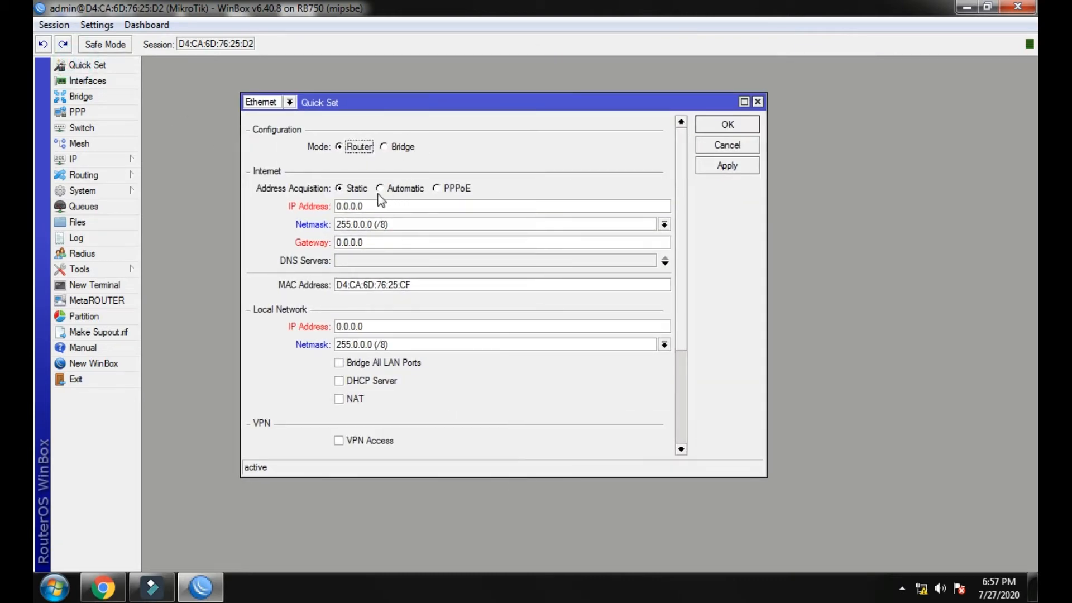
{"action": "left_click", "coordinate": [436, 189]}
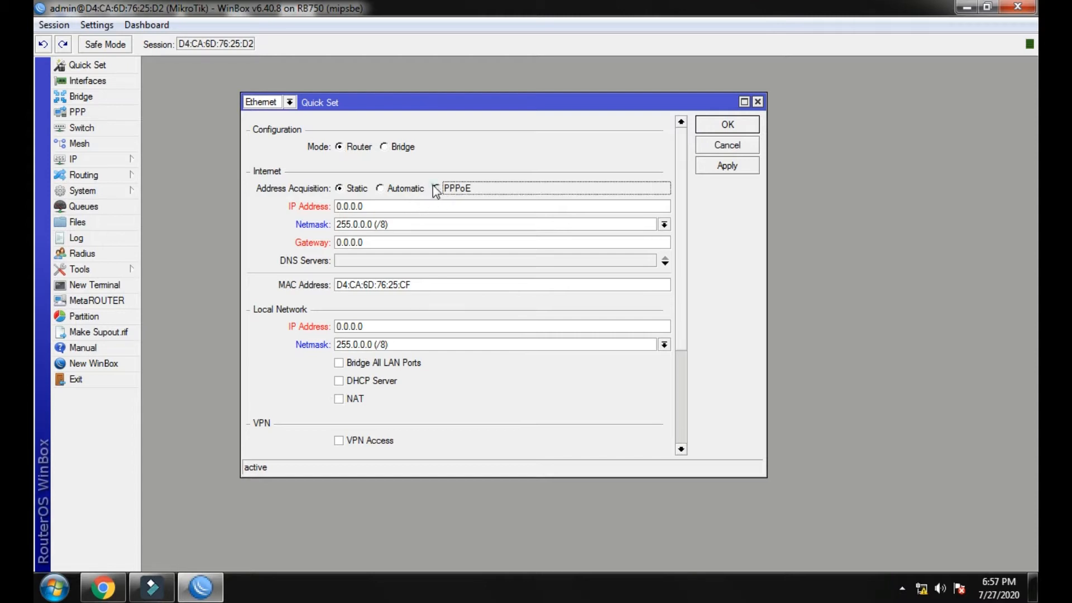
{"action": "left_click", "coordinate": [396, 207]}
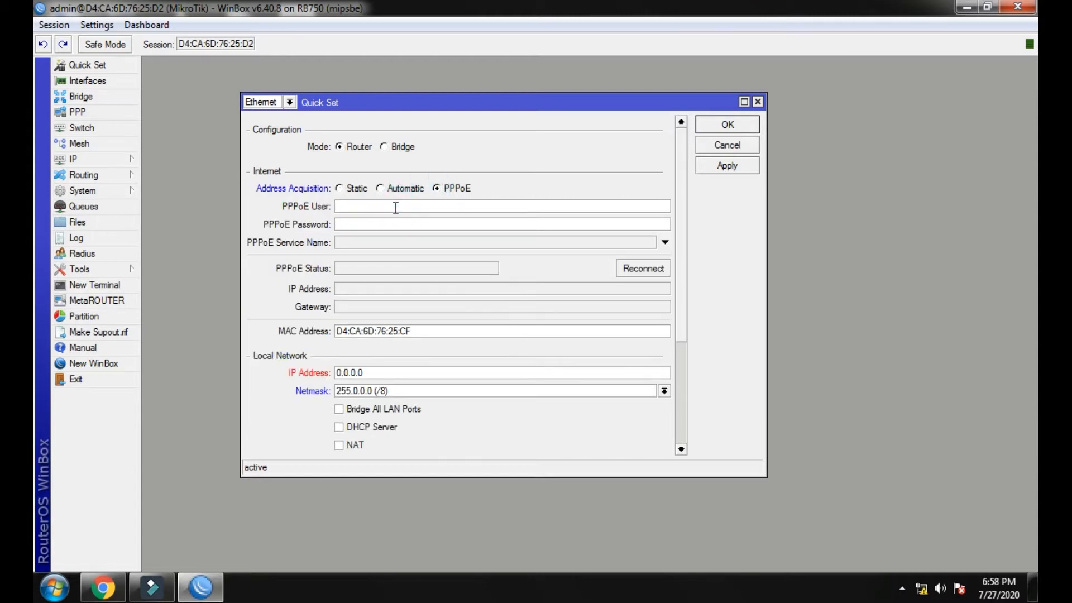
{"action": "type", "text": "8"}
{"action": "left_click", "coordinate": [408, 221]}
{"action": "left_click_drag", "start_coordinate": [401, 105], "coordinate": [417, 96]}
Set the local network IP to 192.168.88.1, bridge all LAN ports, and apply.
{"action": "left_click_drag", "start_coordinate": [460, 362], "coordinate": [327, 370]}
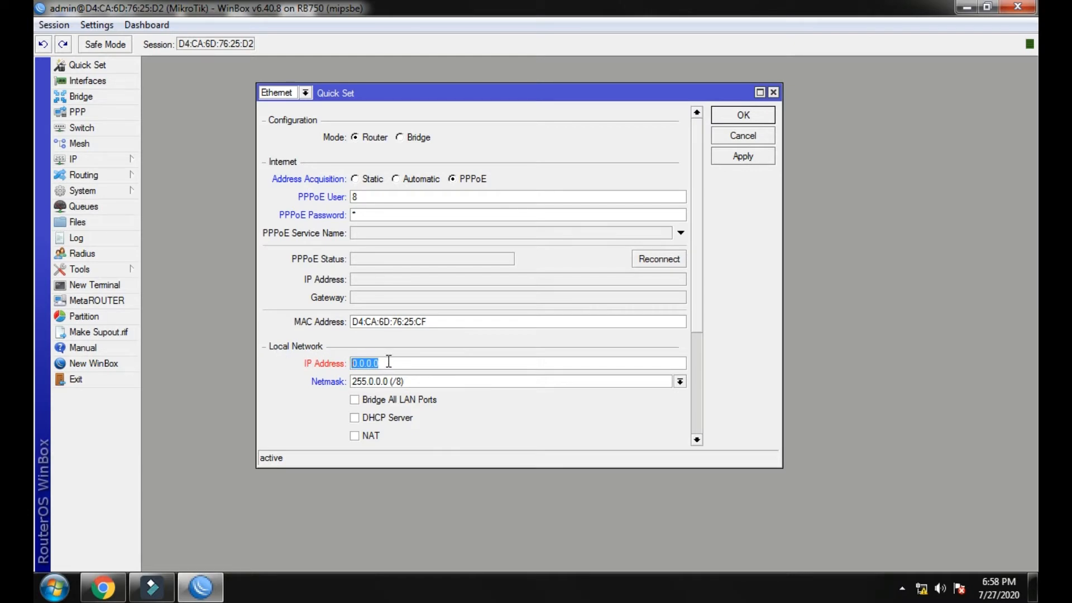
{"action": "type", "text": "192.168.88"}
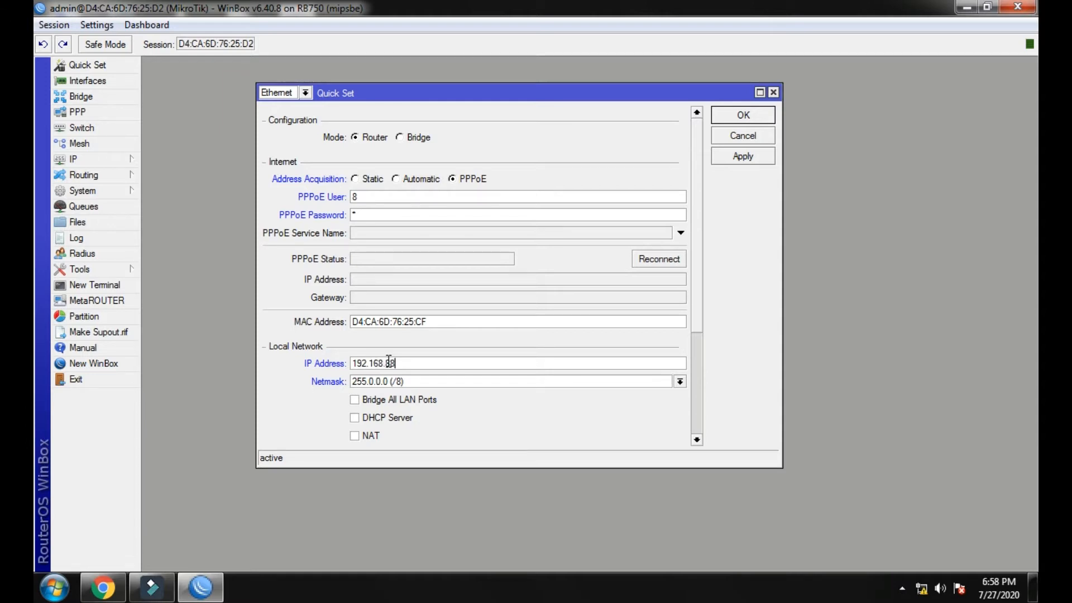
{"action": "type", "text": ".1"}
{"action": "left_click_drag", "start_coordinate": [425, 361], "coordinate": [351, 364]}
{"action": "left_click", "coordinate": [441, 364]}
{"action": "left_click", "coordinate": [355, 401]}
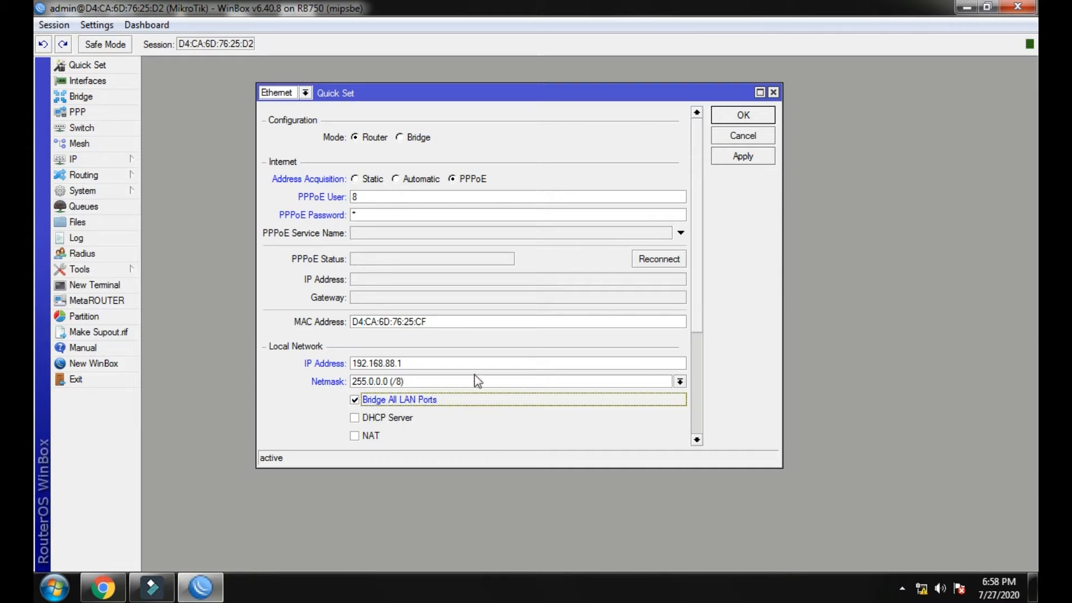
{"action": "left_click", "coordinate": [720, 157]}
{"action": "left_click", "coordinate": [733, 121]}
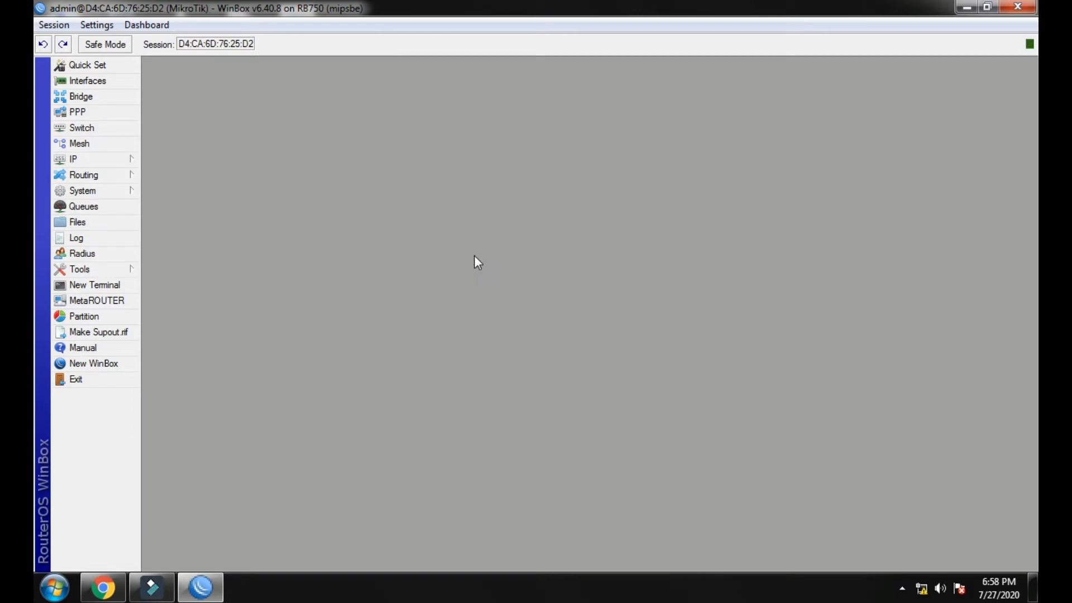
Verify PPPoE shows connected with IP 192.168.78.4 and gateway 192.168.78.1.
{"action": "left_click", "coordinate": [89, 66]}
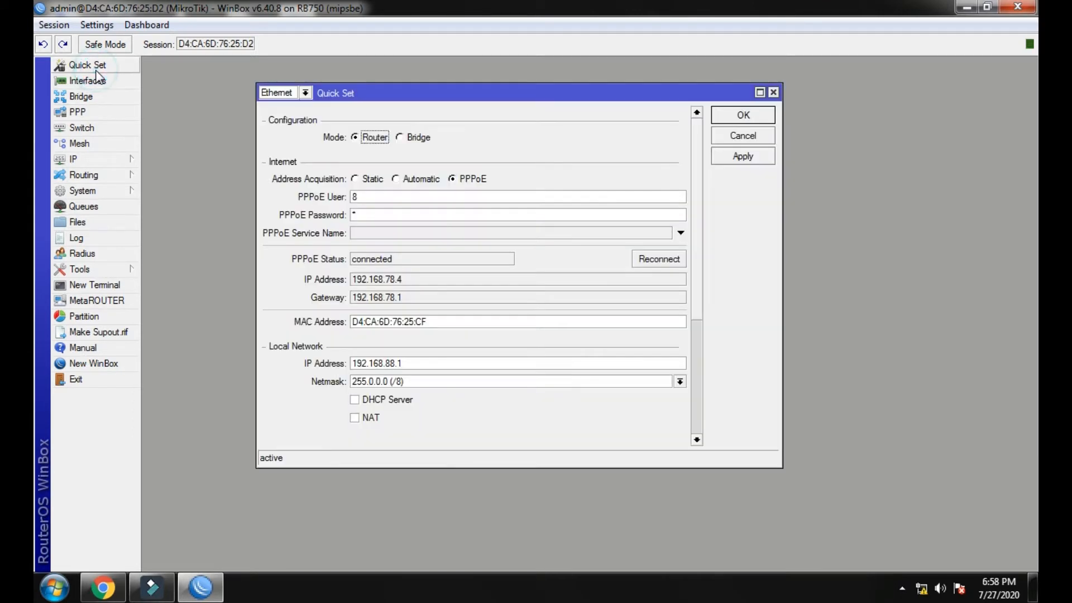
{"action": "left_click_drag", "start_coordinate": [420, 93], "coordinate": [455, 93]}
{"action": "left_click_drag", "start_coordinate": [445, 260], "coordinate": [399, 263]}
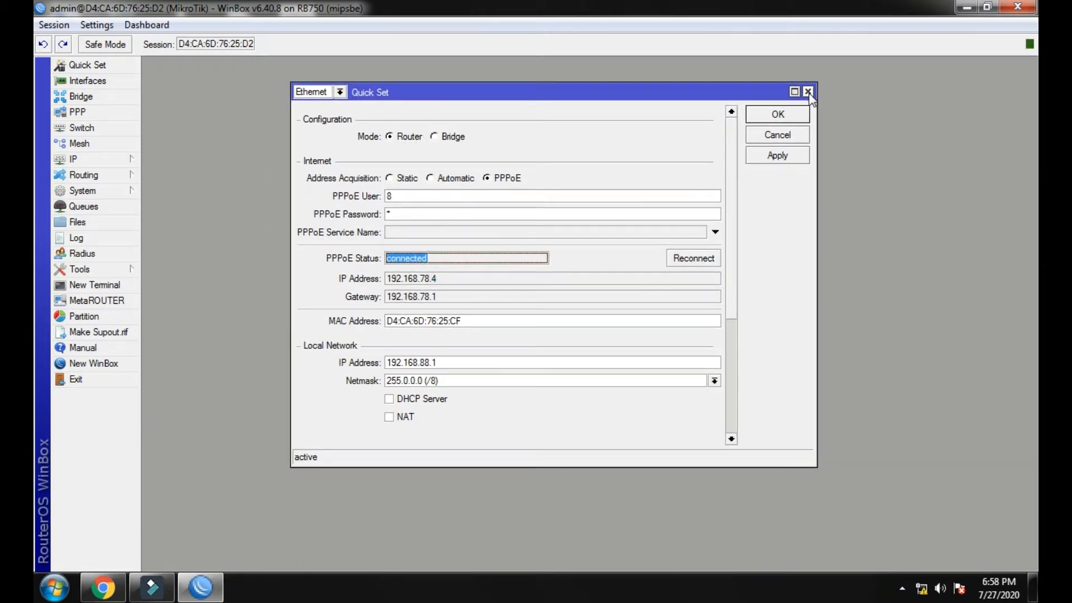
{"action": "left_click", "coordinate": [808, 91]}
Review the bridge ports and the IP addresses 192.168.88.1 and 192.168.78.4.
{"action": "left_click", "coordinate": [99, 100]}
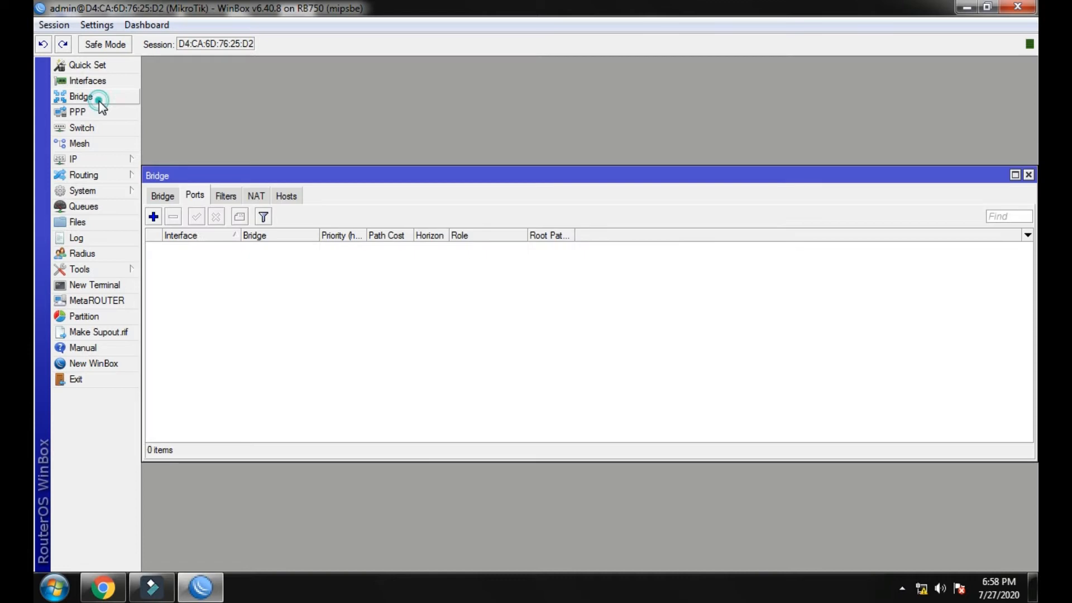
{"action": "left_click", "coordinate": [168, 196]}
{"action": "left_click", "coordinate": [193, 196]}
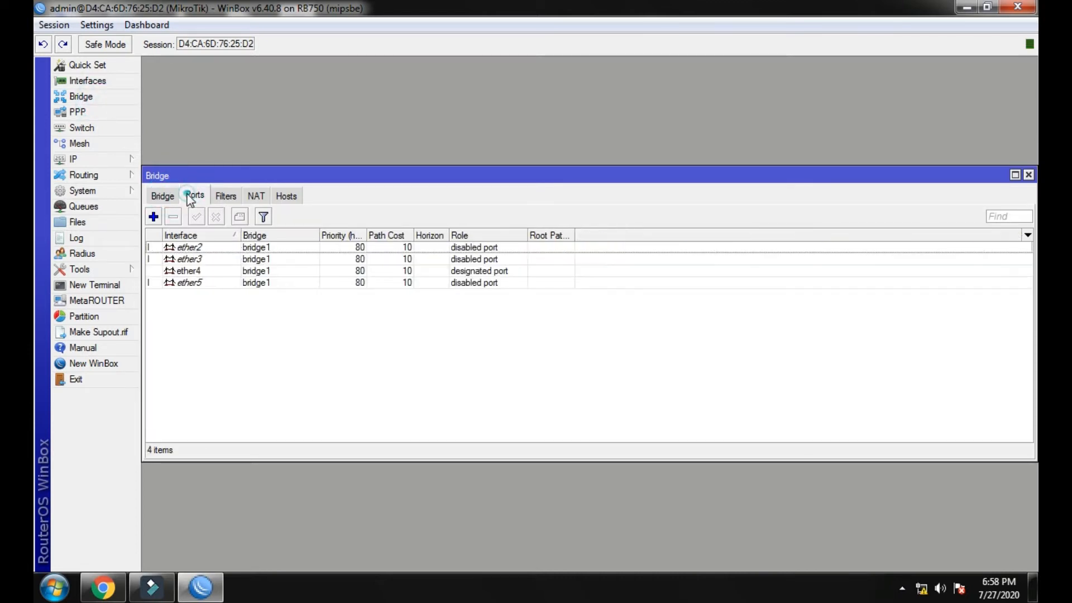
{"action": "left_click", "coordinate": [1028, 174]}
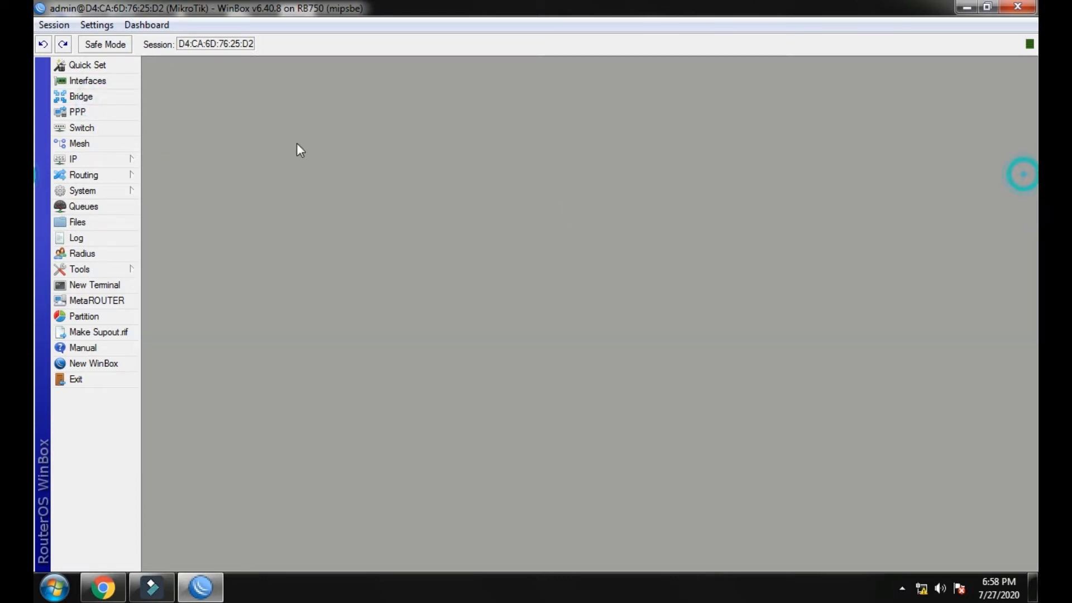
{"action": "left_click", "coordinate": [75, 159]}
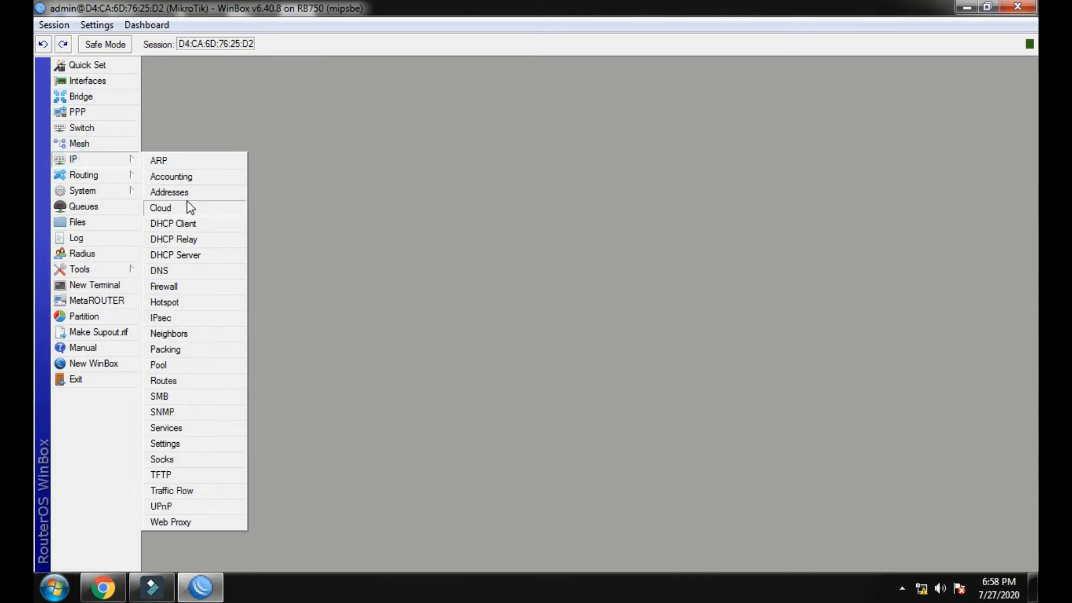
{"action": "left_click", "coordinate": [185, 195]}
{"action": "left_click", "coordinate": [413, 191]}
{"action": "left_click", "coordinate": [414, 178]}
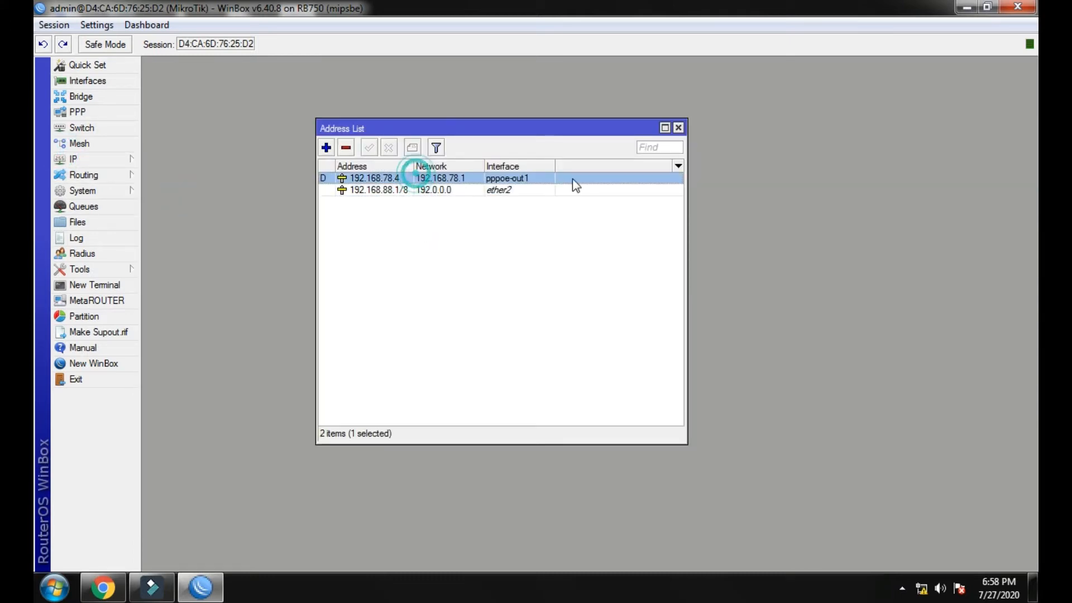
{"action": "left_click", "coordinate": [678, 129]}
Set DNS servers 8.8.8.8 and 8.8.4.4 with Allow Remote Requests enabled.
{"action": "left_click", "coordinate": [81, 159]}
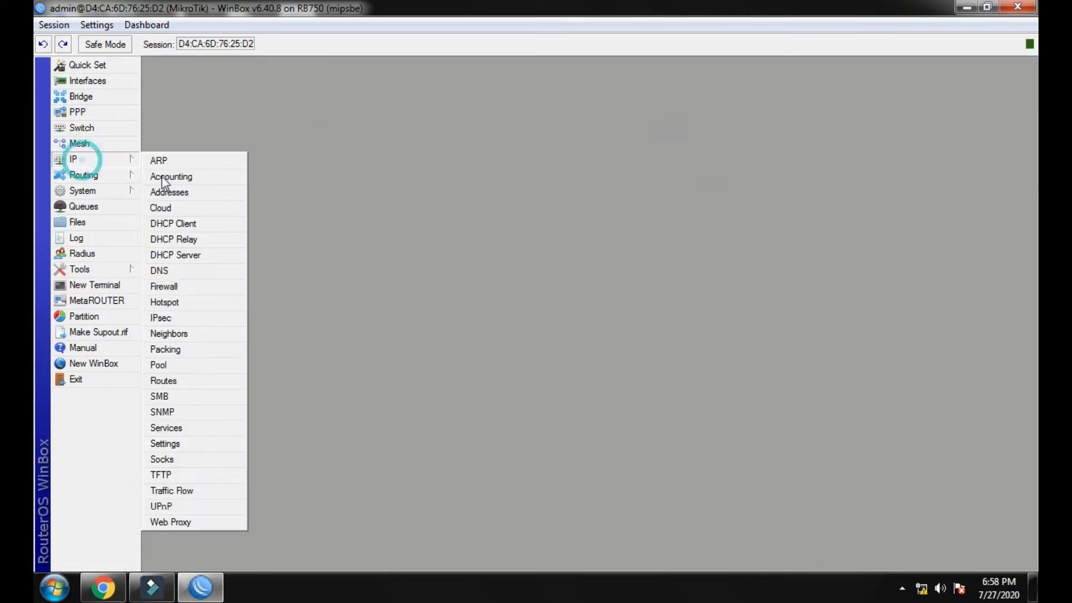
{"action": "left_click", "coordinate": [193, 273]}
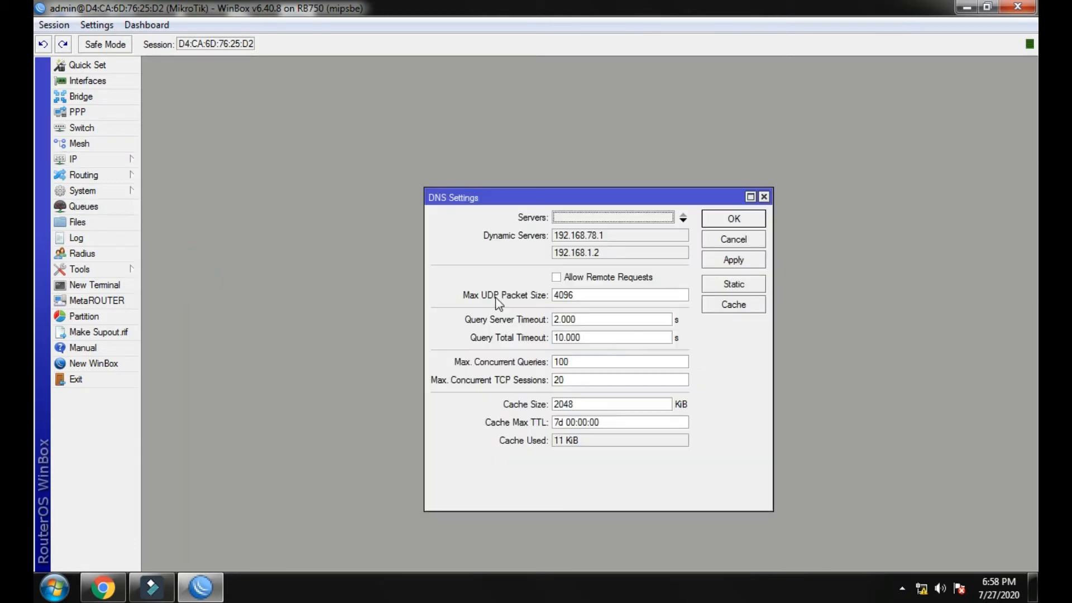
{"action": "left_click", "coordinate": [575, 216]}
{"action": "type", "text": "8.8.8.8"}
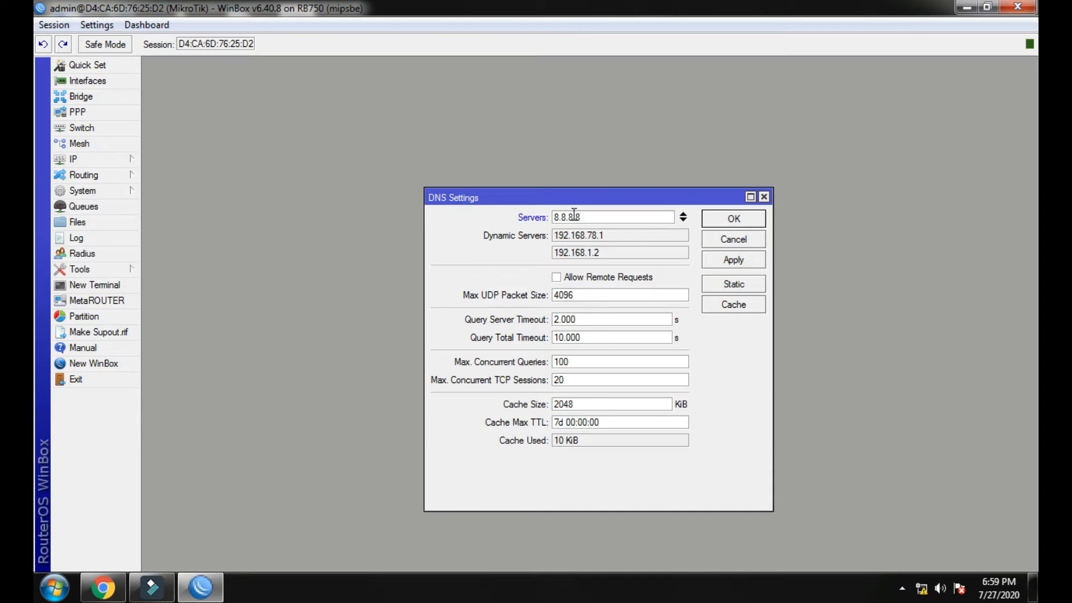
{"action": "left_click", "coordinate": [682, 220]}
{"action": "type", "text": "8.8.8."}
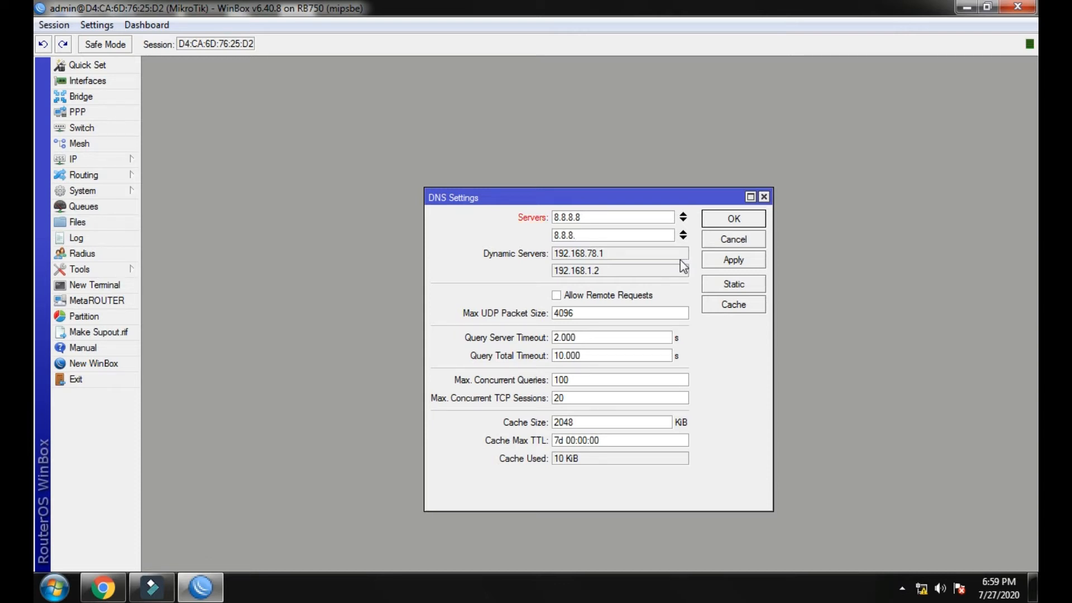
{"action": "key", "text": "BackSpace"}
{"action": "key", "text": "BackSpace"}
{"action": "type", "text": "4.4"}
{"action": "left_click", "coordinate": [610, 296]}
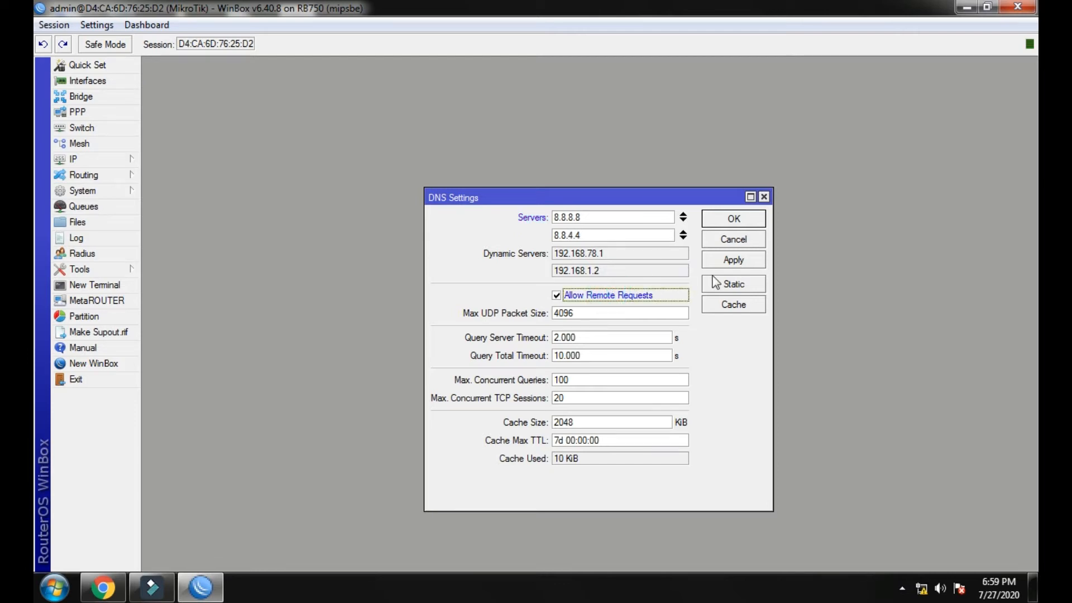
{"action": "left_click", "coordinate": [726, 261]}
{"action": "left_click", "coordinate": [728, 220]}
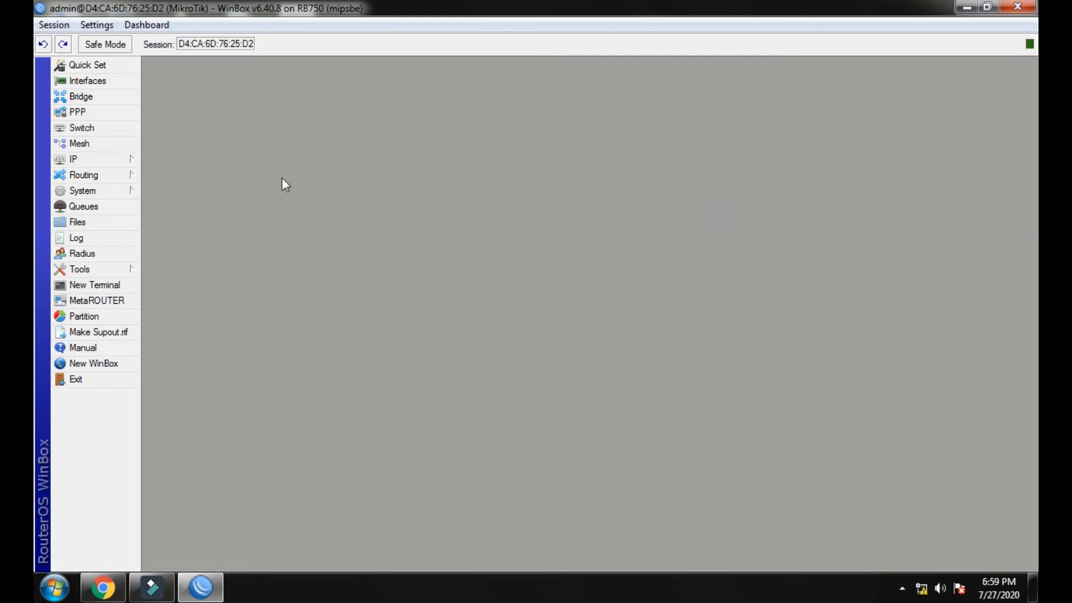
Start the Hotspot Setup wizard on interface bridge1.
{"action": "left_click", "coordinate": [119, 160]}
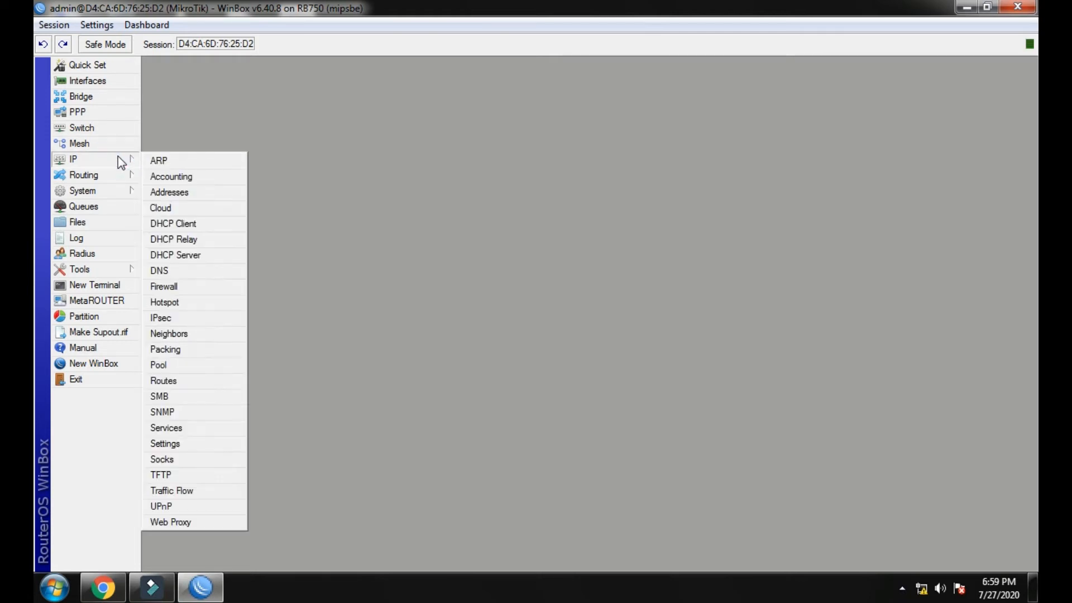
{"action": "left_click", "coordinate": [185, 305]}
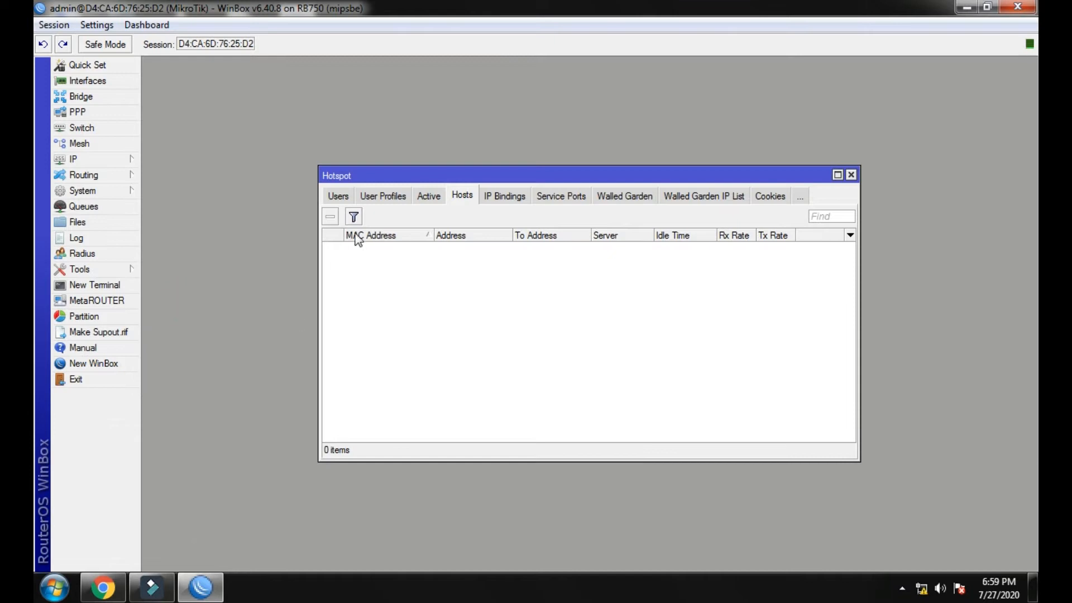
{"action": "left_click", "coordinate": [343, 198]}
{"action": "left_click", "coordinate": [342, 200]}
{"action": "left_click", "coordinate": [341, 196]}
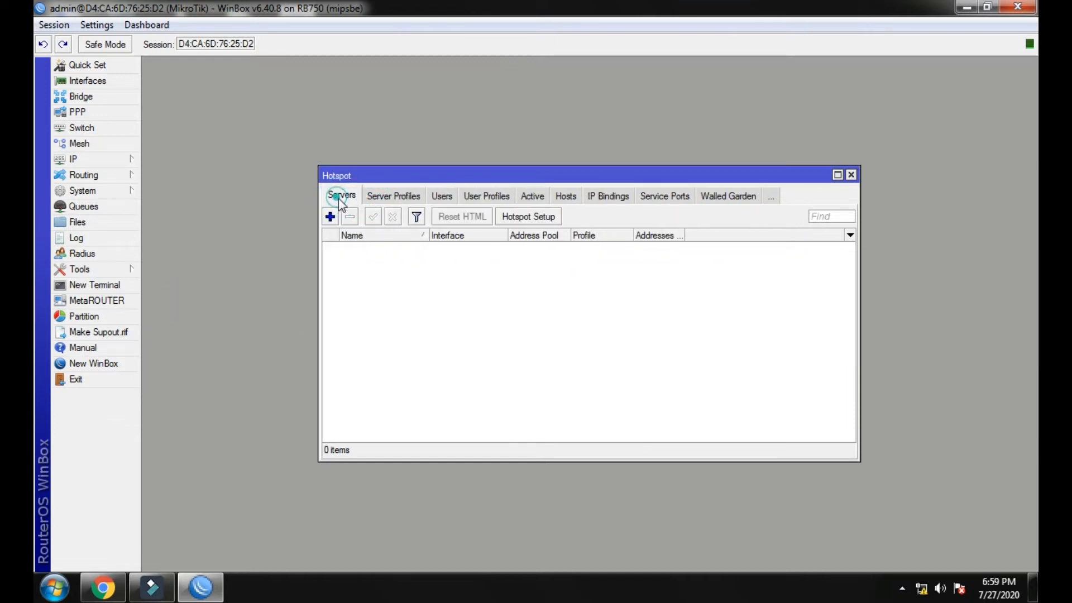
{"action": "left_click", "coordinate": [528, 217]}
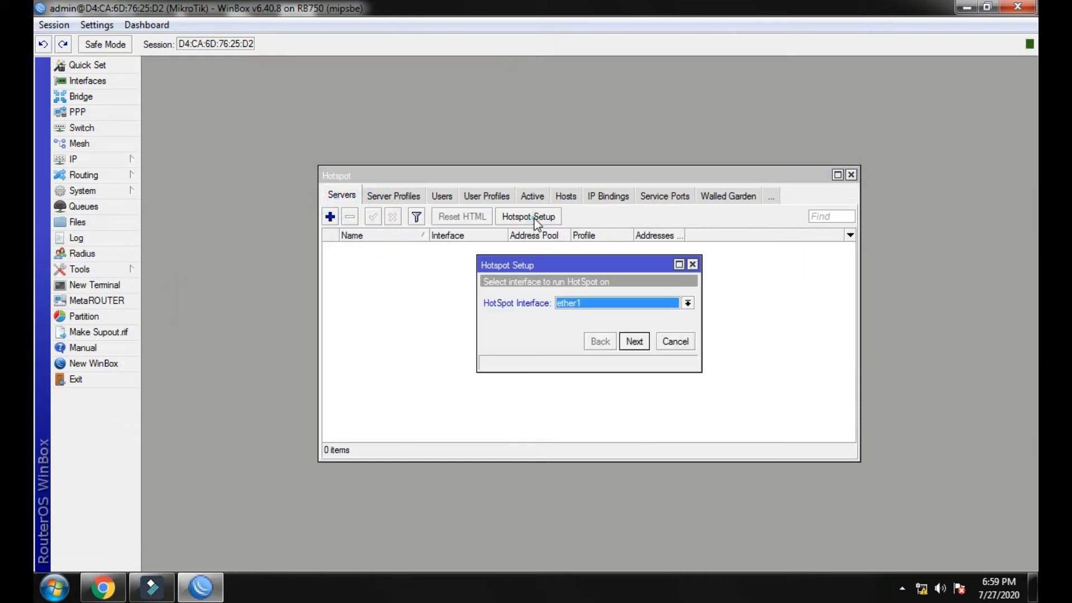
{"action": "left_click", "coordinate": [605, 302]}
{"action": "left_click", "coordinate": [603, 316]}
Accept the default address, pool and servers, enter a DNS name, finish, and open hotspot1's settings.
{"action": "left_click", "coordinate": [636, 341]}
{"action": "left_click", "coordinate": [636, 341]}
{"action": "left_click", "coordinate": [636, 341]}
{"action": "left_click", "coordinate": [636, 341]}
{"action": "left_click", "coordinate": [636, 341]}
{"action": "left_click", "coordinate": [636, 341]}
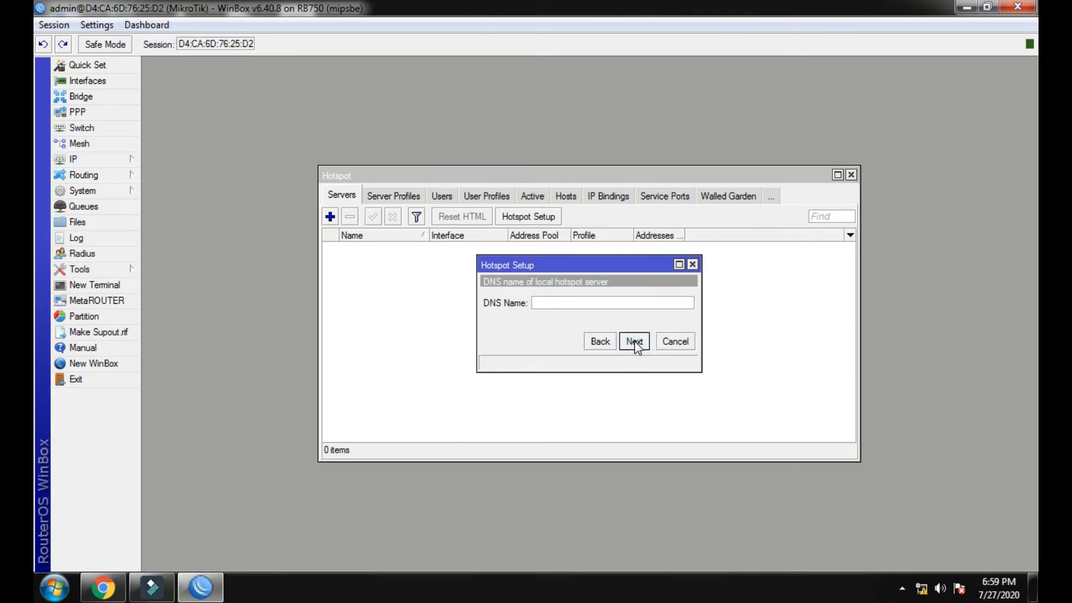
{"action": "type", "text": "rehman.net"}
{"action": "left_click", "coordinate": [633, 343]}
{"action": "left_click", "coordinate": [634, 343]}
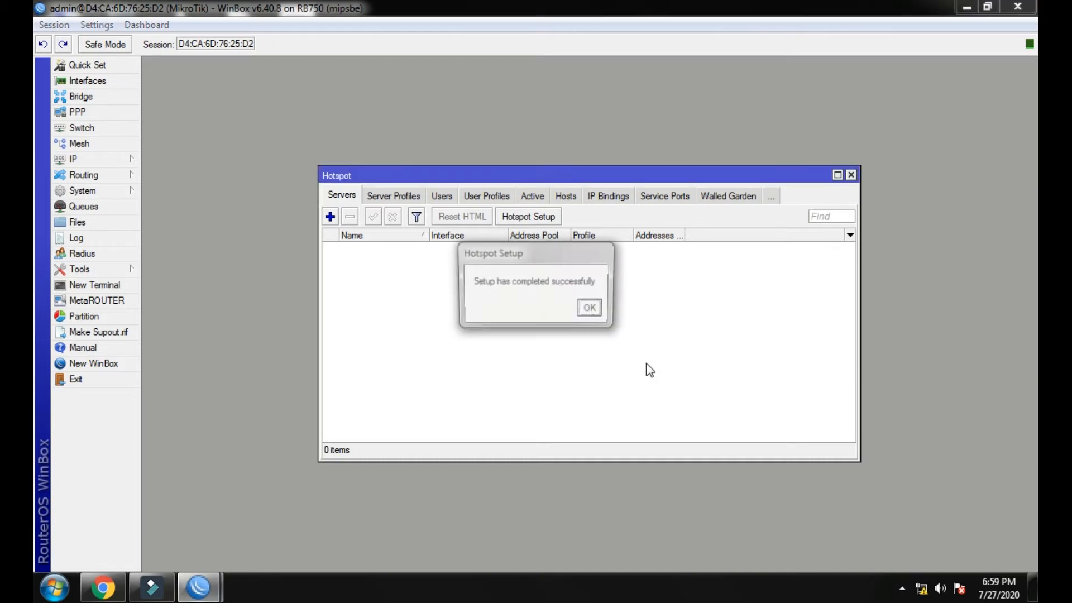
{"action": "left_click", "coordinate": [589, 306]}
{"action": "double_click", "coordinate": [428, 245]}
{"action": "left_click", "coordinate": [604, 357]}
Limit hotspot1 to 1 address per MAC and save the server.
{"action": "type", "text": "1"}
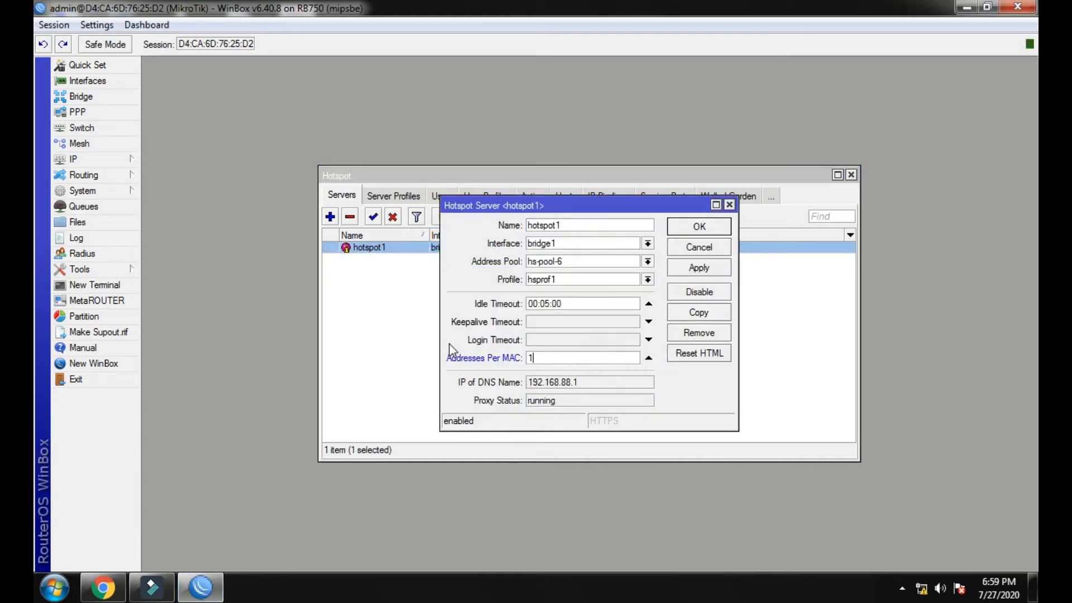
{"action": "left_click", "coordinate": [698, 267]}
{"action": "left_click", "coordinate": [694, 232]}
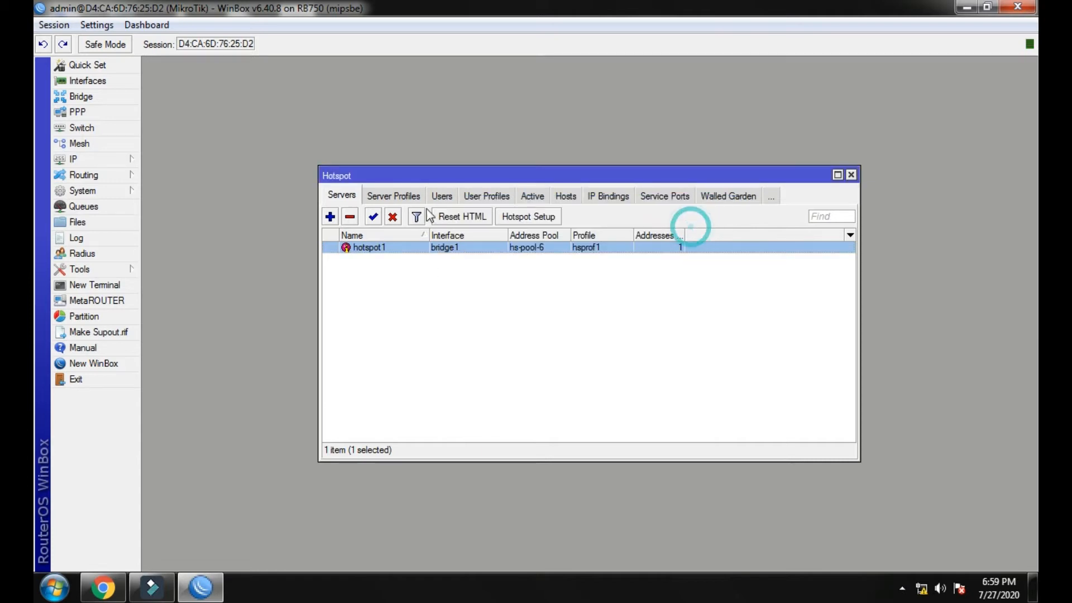
{"action": "left_click", "coordinate": [403, 196]}
{"action": "left_click", "coordinate": [438, 196]}
{"action": "left_click", "coordinate": [449, 195]}
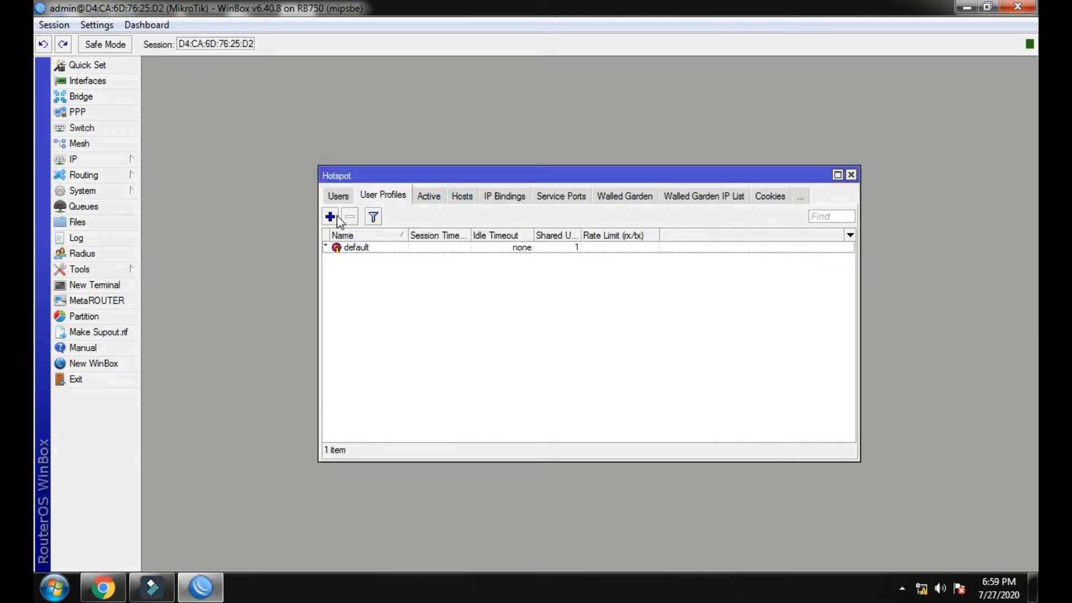
Create hotspot user profile 2MB with rate limit 2M/2M.
{"action": "left_click", "coordinate": [330, 217]}
{"action": "type", "text": "2mb"}
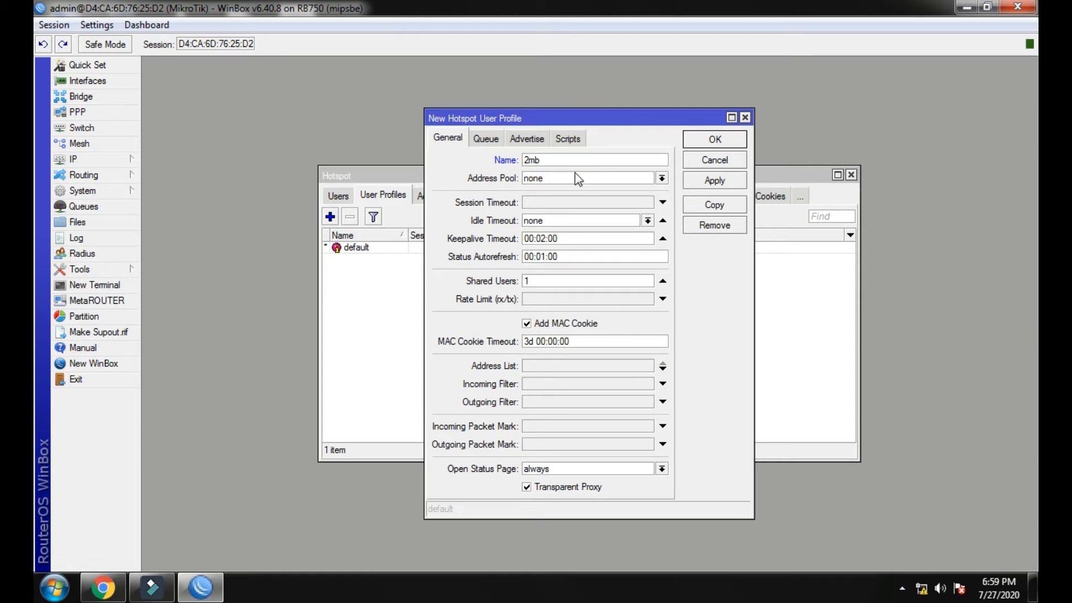
{"action": "left_click", "coordinate": [551, 300]}
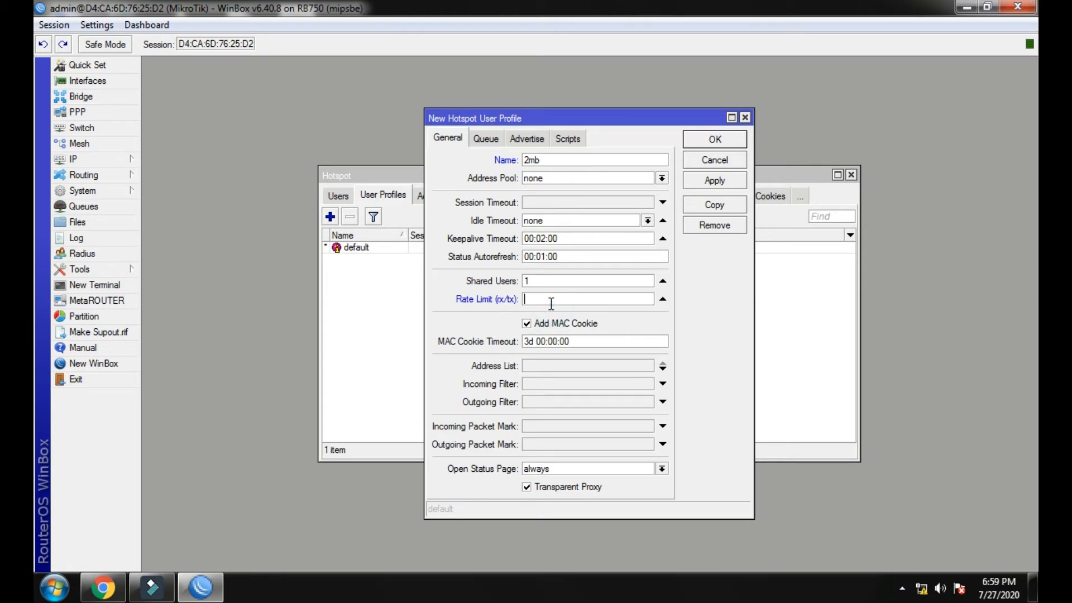
{"action": "type", "text": "2M/2M"}
{"action": "left_click_drag", "start_coordinate": [561, 160], "coordinate": [532, 161]}
{"action": "type", "text": "MB"}
{"action": "left_click", "coordinate": [697, 179]}
{"action": "left_click", "coordinate": [709, 139]}
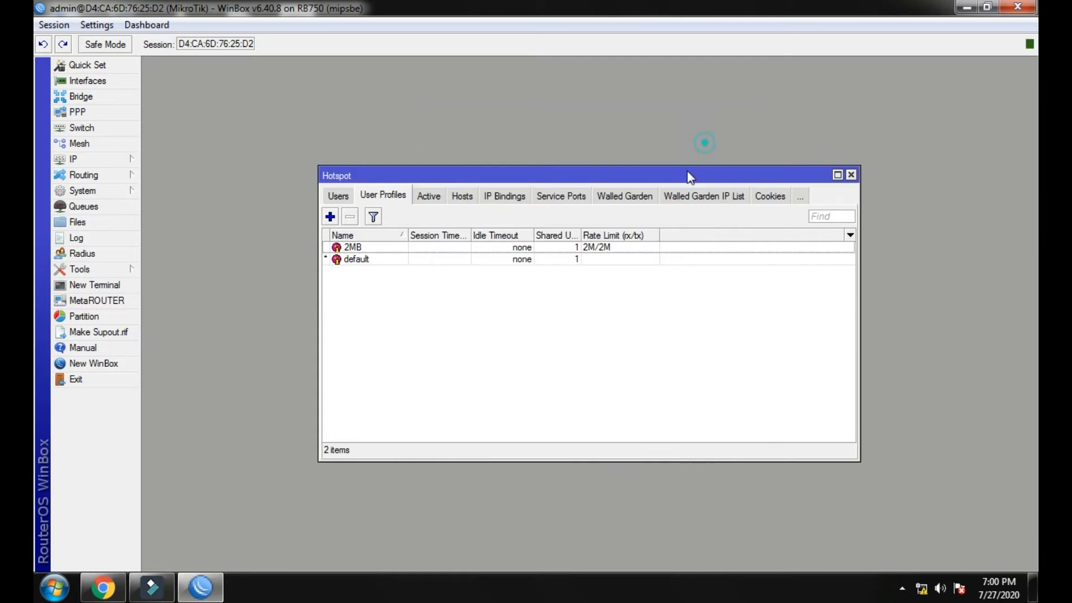
{"action": "left_click", "coordinate": [426, 196]}
{"action": "left_click", "coordinate": [447, 201]}
Maximize the Hotspot window and go to the Server Profiles list.
{"action": "left_click", "coordinate": [498, 198]}
{"action": "left_click", "coordinate": [465, 201]}
{"action": "left_click", "coordinate": [837, 175]}
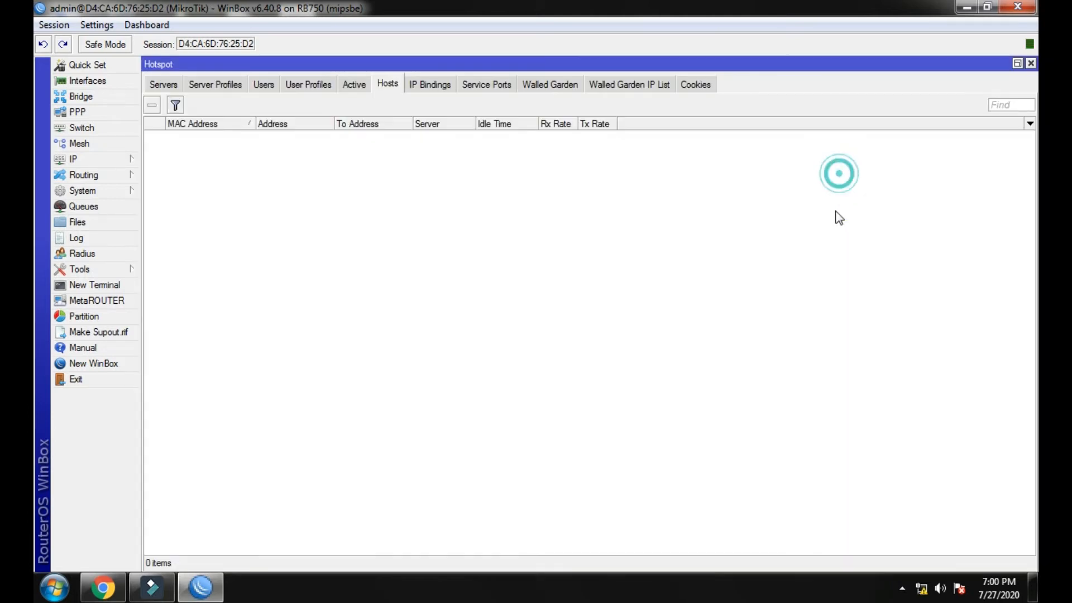
{"action": "left_click", "coordinate": [349, 84]}
{"action": "left_click", "coordinate": [308, 84]}
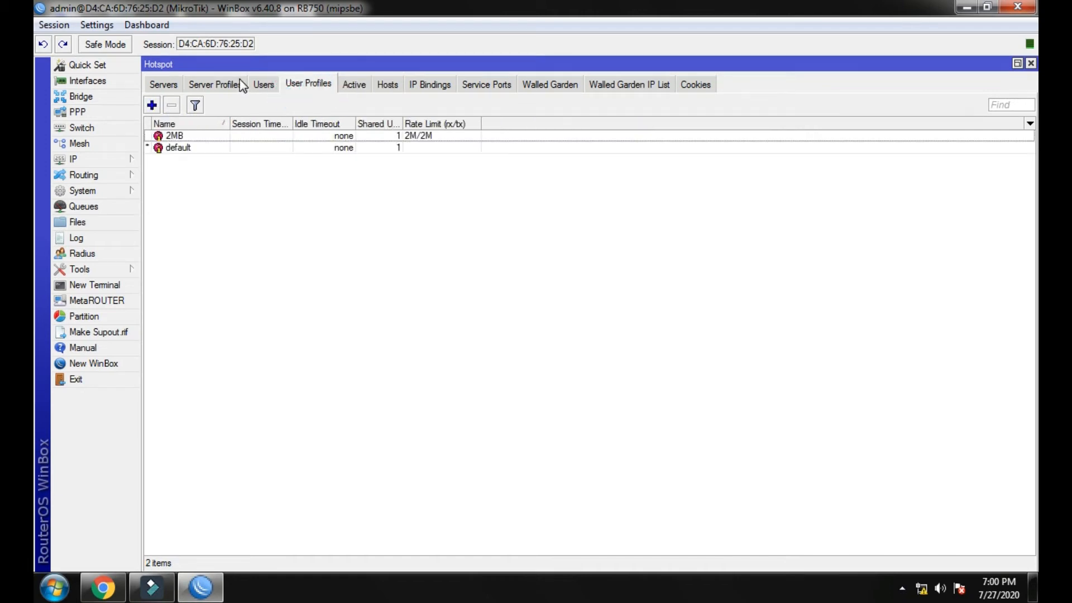
{"action": "left_click", "coordinate": [214, 84]}
In hsprof1's login methods, turn off Cookie and turn on MAC and MAC Cookie.
{"action": "double_click", "coordinate": [208, 147]}
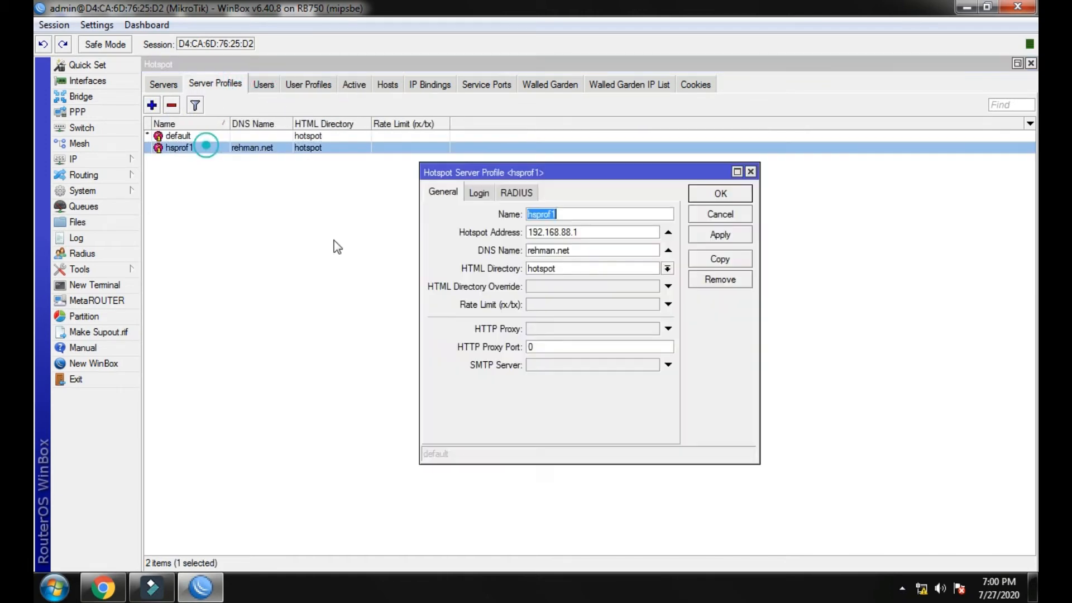
{"action": "left_click", "coordinate": [479, 192]}
{"action": "left_click", "coordinate": [593, 215]}
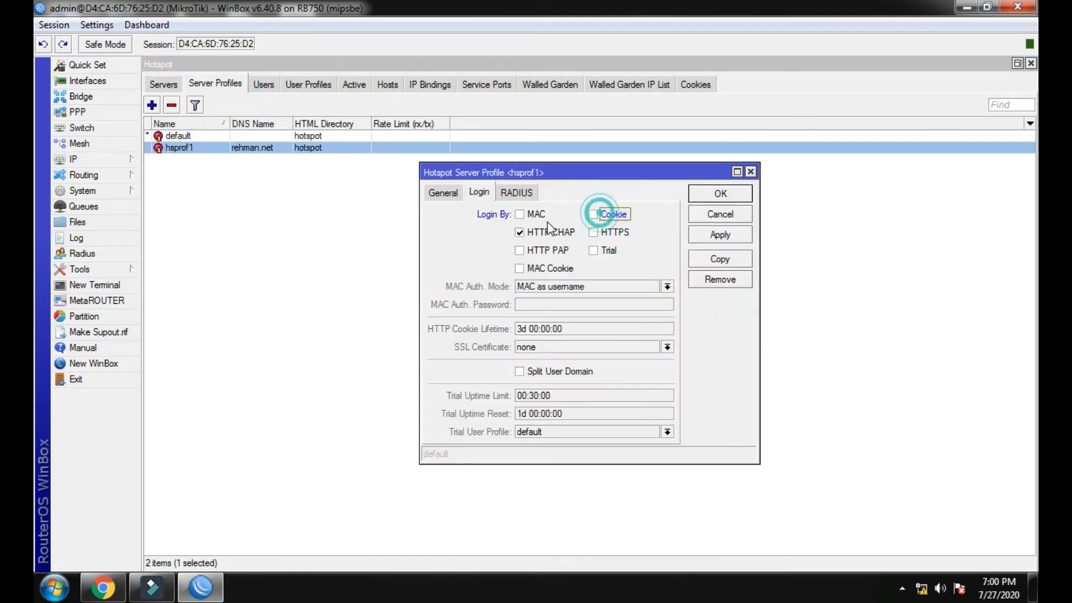
{"action": "left_click", "coordinate": [519, 214]}
{"action": "left_click", "coordinate": [519, 268]}
{"action": "left_click", "coordinate": [717, 234]}
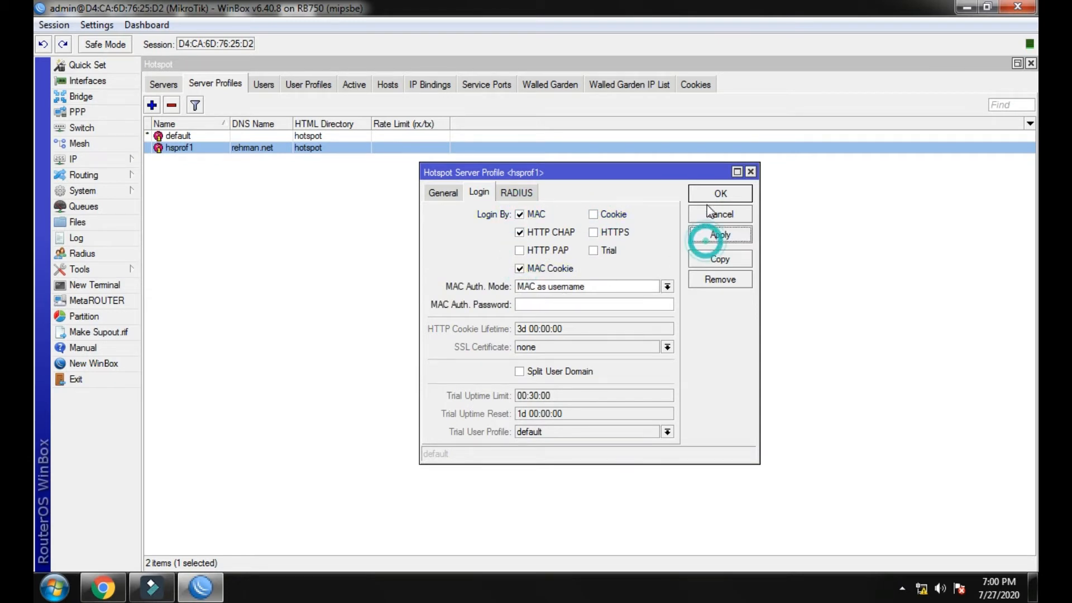
{"action": "left_click", "coordinate": [706, 195]}
Return to the empty hotspot Hosts list.
{"action": "left_click", "coordinate": [267, 83]}
{"action": "left_click", "coordinate": [316, 86]}
{"action": "left_click", "coordinate": [360, 85]}
{"action": "left_click", "coordinate": [387, 85]}
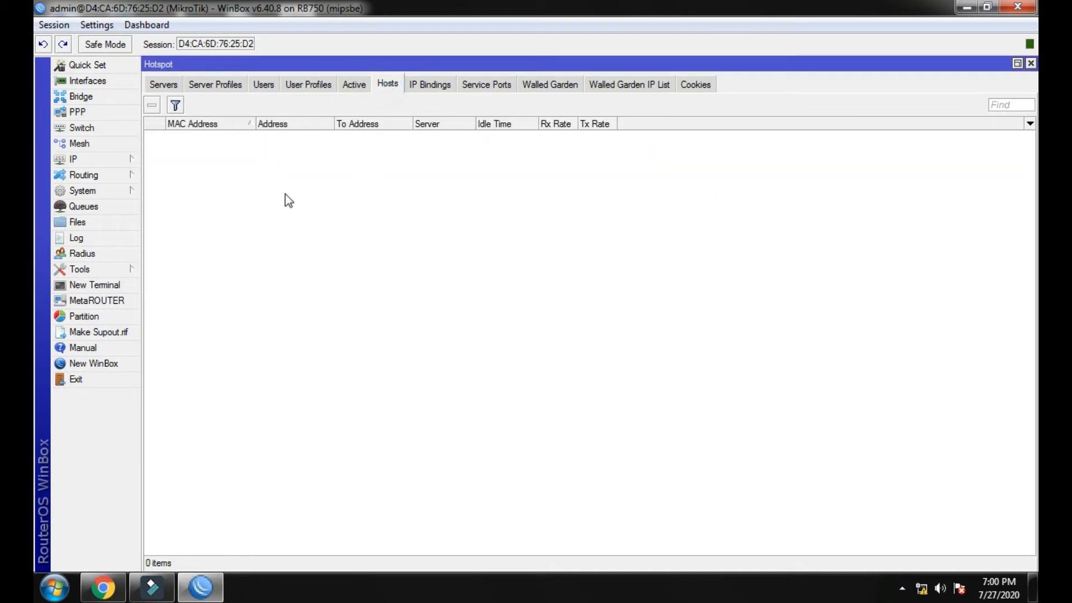
{"action": "left_click", "coordinate": [92, 162]}
Reboot the router from the System menu.
{"action": "mouse_move", "coordinate": [102, 195]}
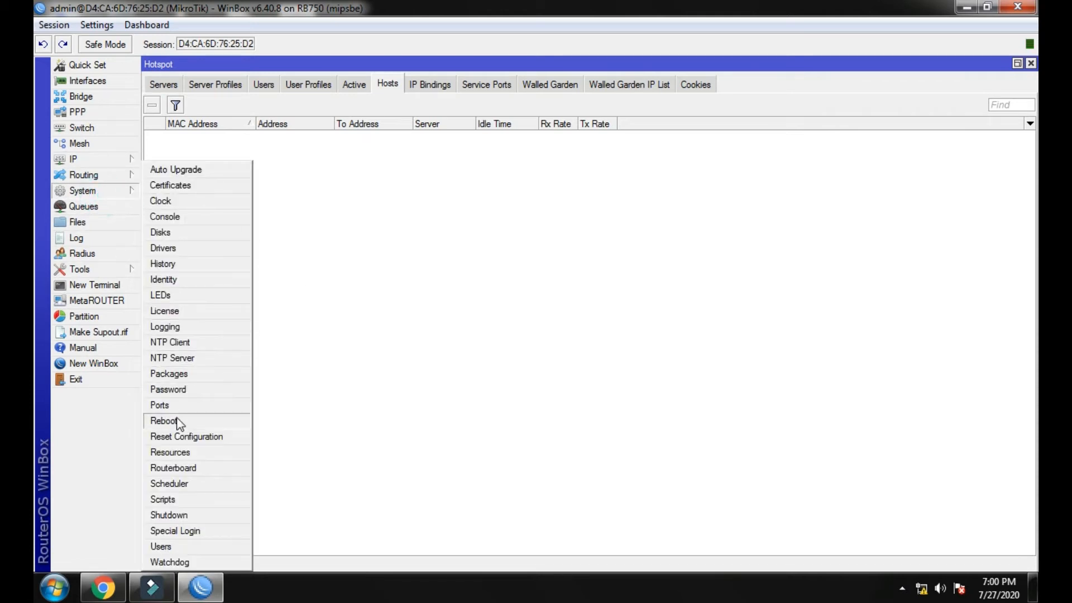
{"action": "left_click", "coordinate": [179, 422]}
{"action": "left_click", "coordinate": [561, 310]}
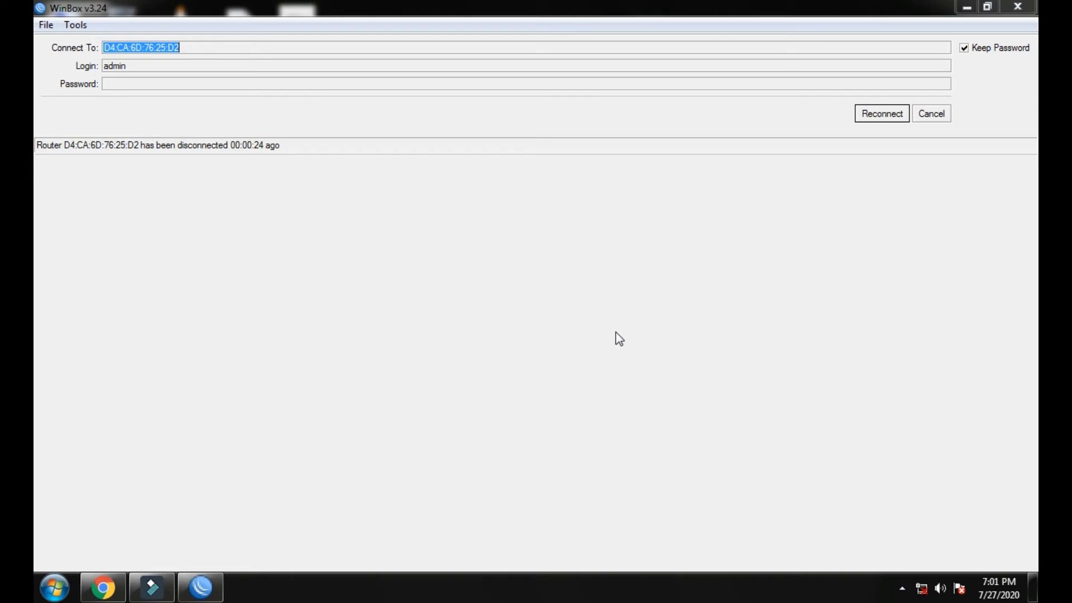
Refresh neighbors and log back in to the restarted RB750 at 192.168.88.1.
{"action": "left_click", "coordinate": [874, 118]}
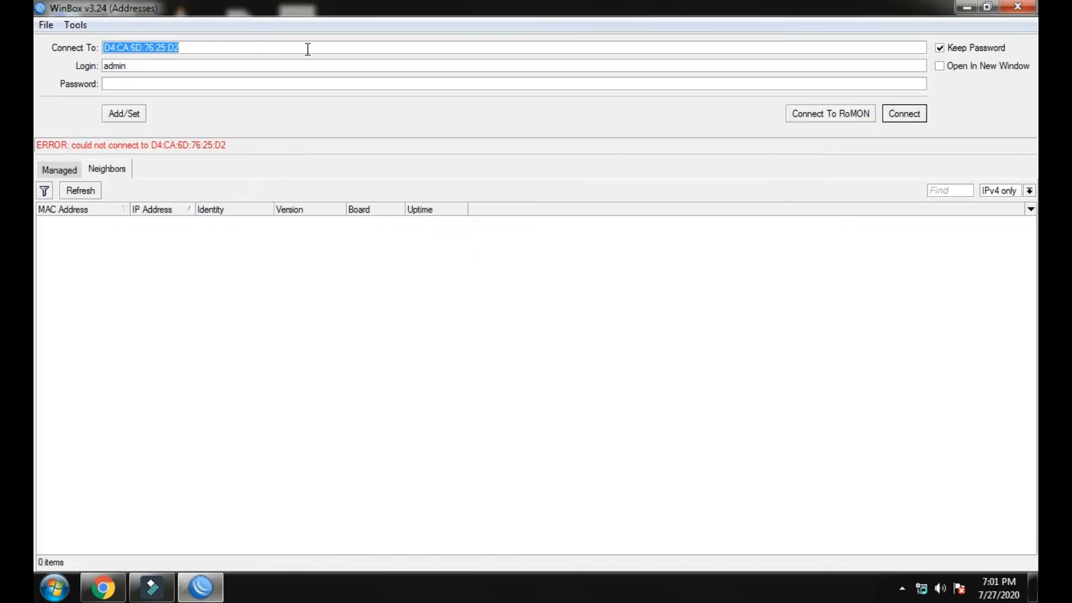
{"action": "left_click", "coordinate": [84, 192]}
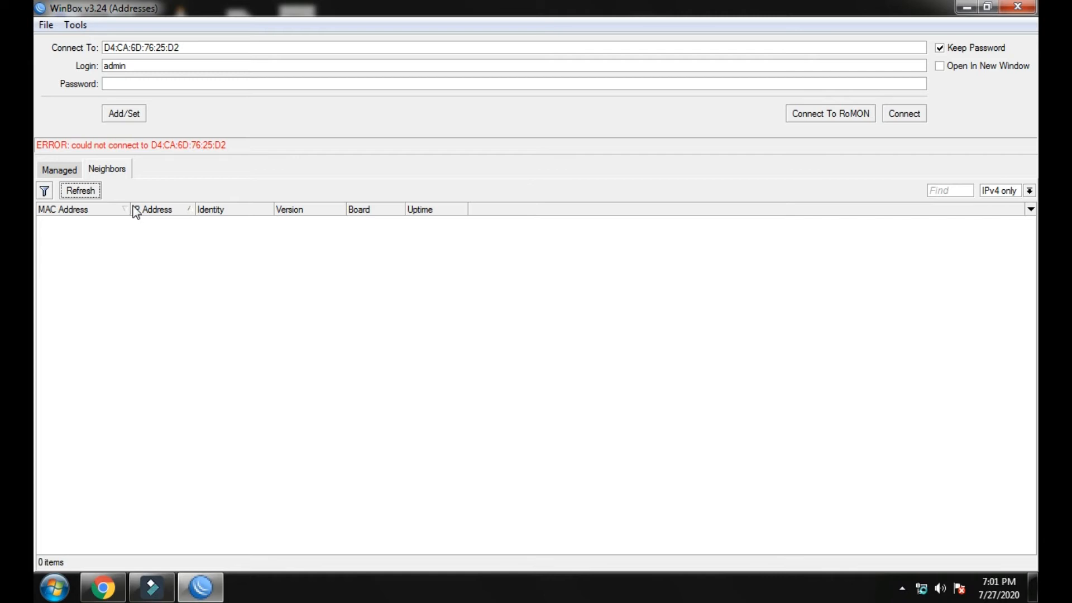
{"action": "left_click", "coordinate": [75, 193]}
{"action": "left_click", "coordinate": [90, 222]}
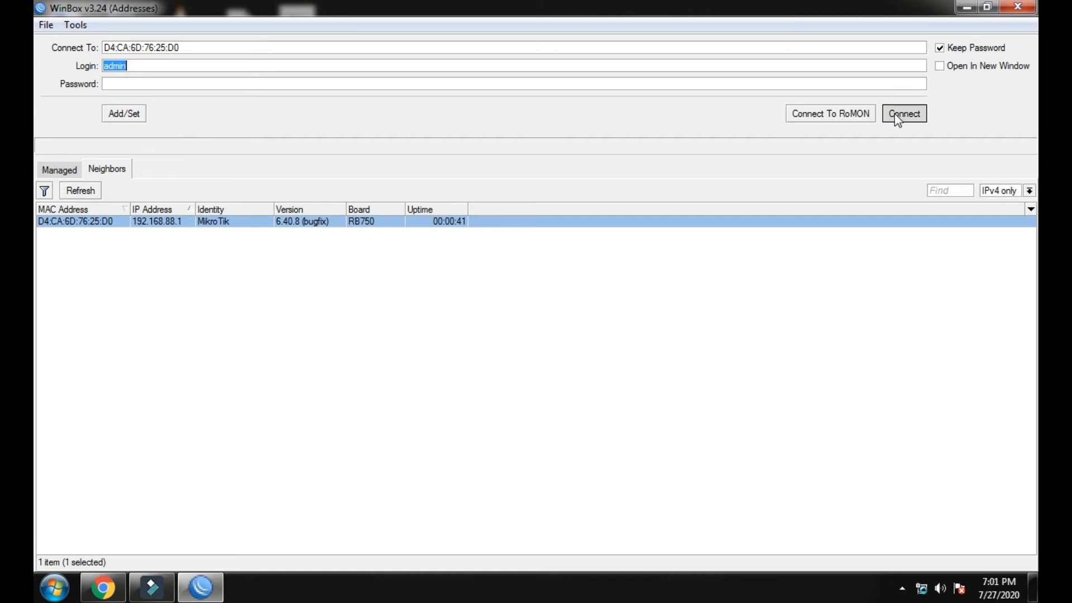
{"action": "left_click", "coordinate": [896, 114]}
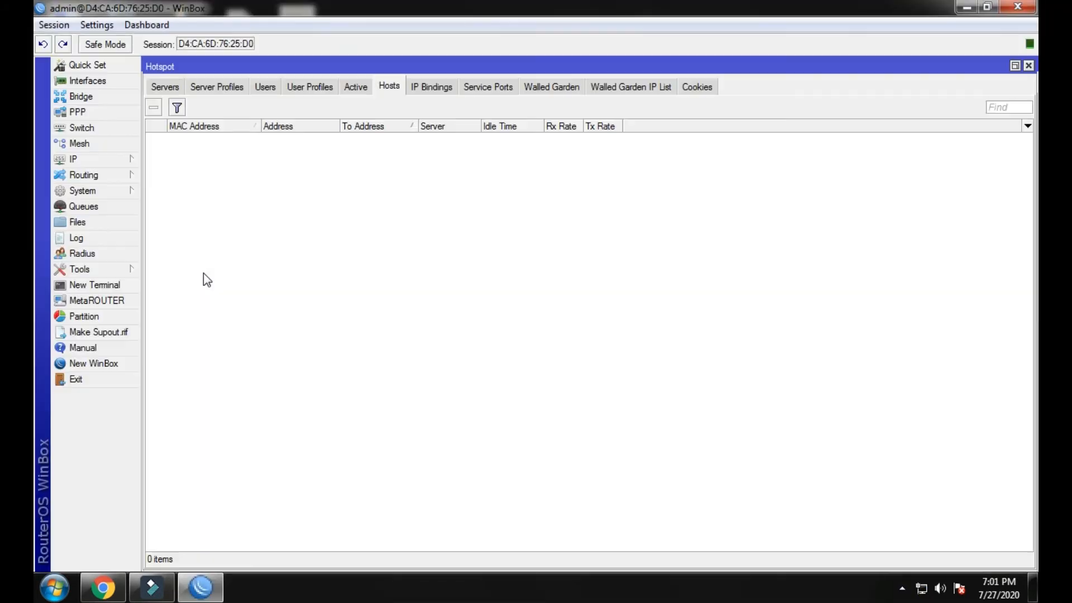
Inspect hotspot host 192.168.88.254 on hotspot1 in the Hosts list.
{"action": "left_click", "coordinate": [360, 87]}
{"action": "left_click", "coordinate": [381, 86]}
{"action": "double_click", "coordinate": [217, 144]}
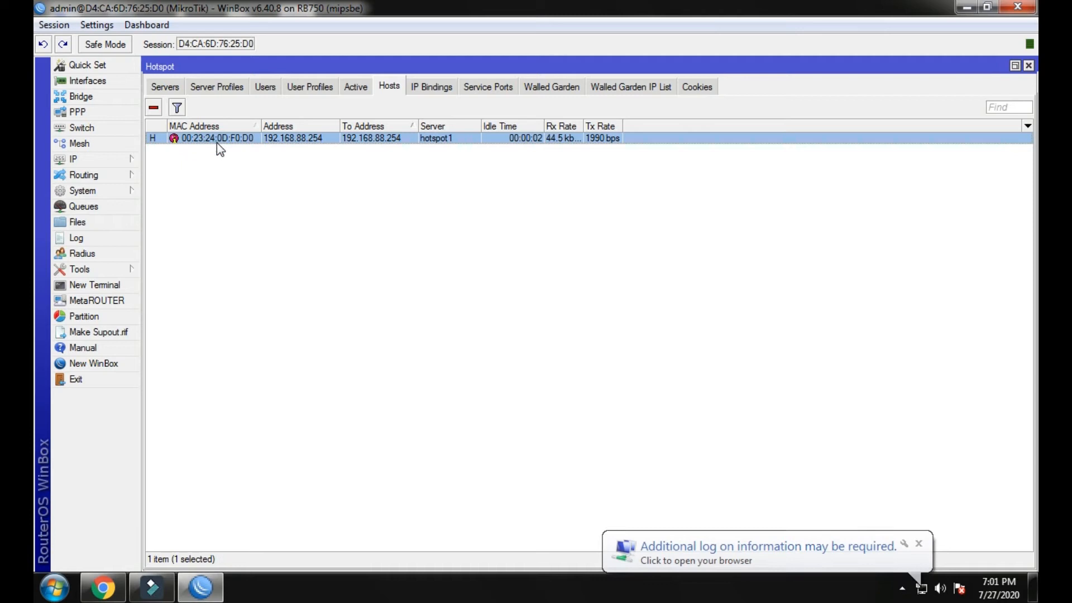
{"action": "left_click", "coordinate": [752, 182]}
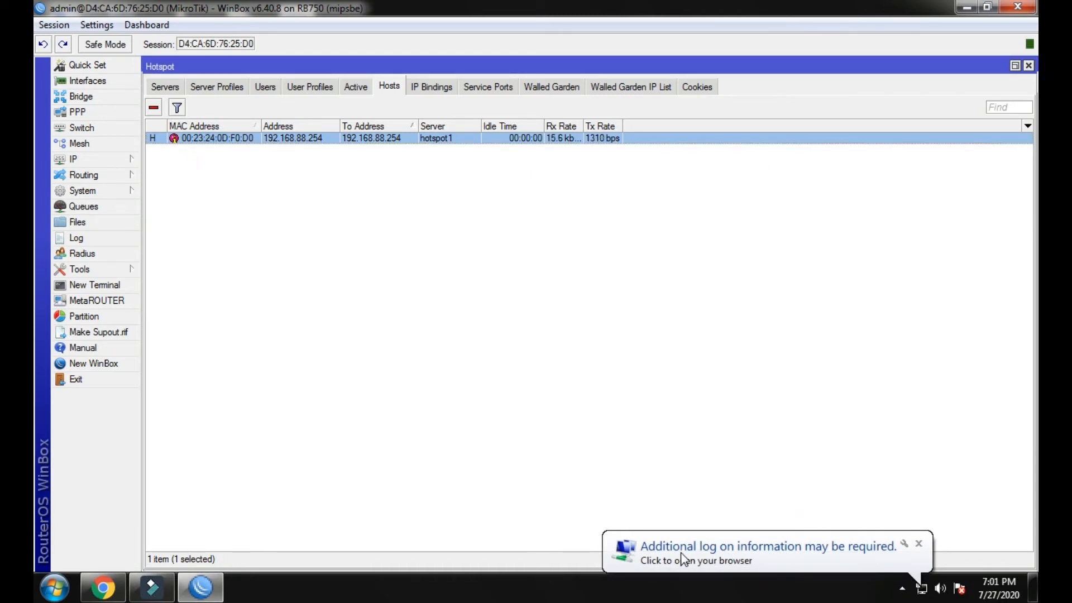
{"action": "left_click", "coordinate": [564, 354]}
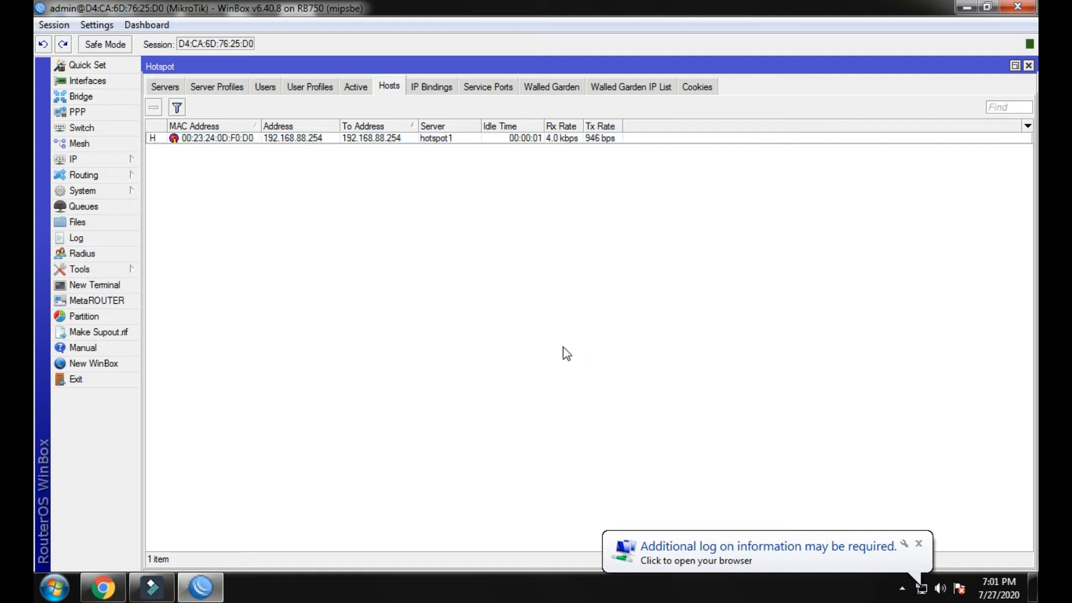
{"action": "left_click", "coordinate": [90, 158]}
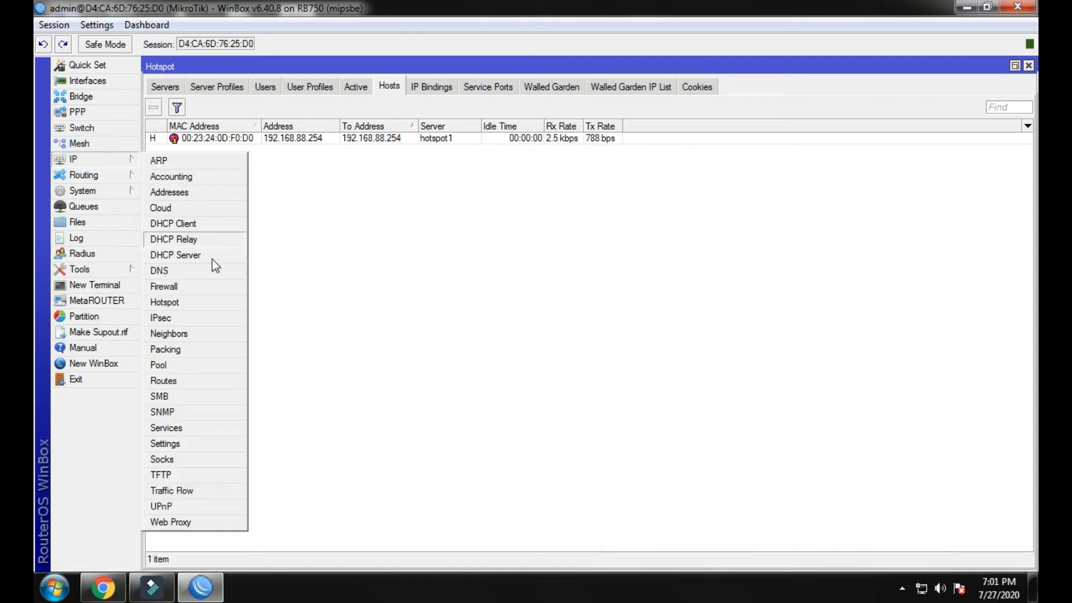
Open the IP Pool list, which holds hs-pool-6, and add a new pool.
{"action": "left_click", "coordinate": [179, 366]}
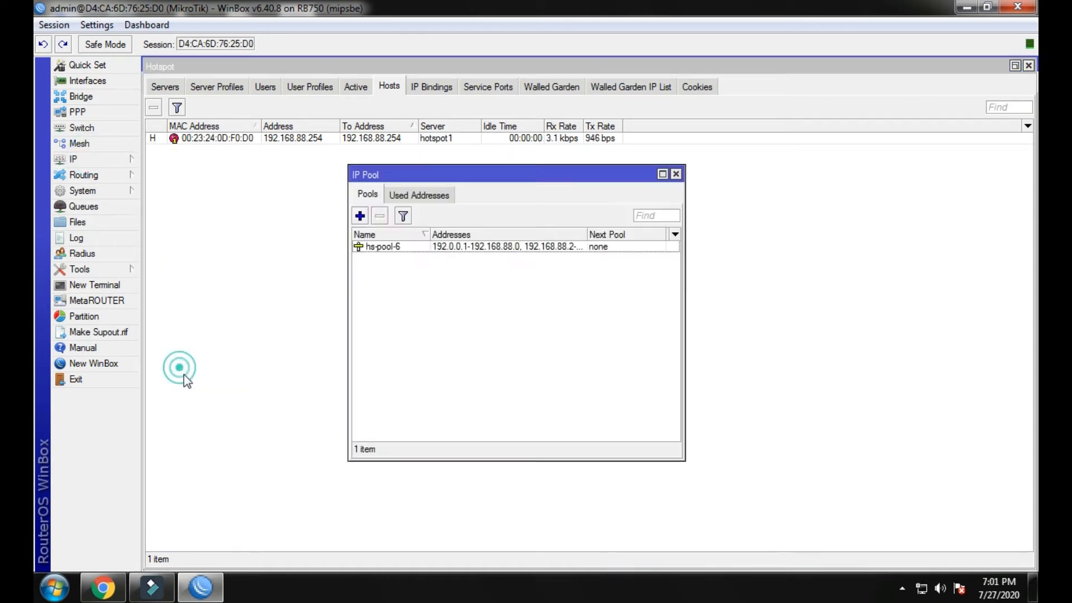
{"action": "left_click", "coordinate": [400, 254]}
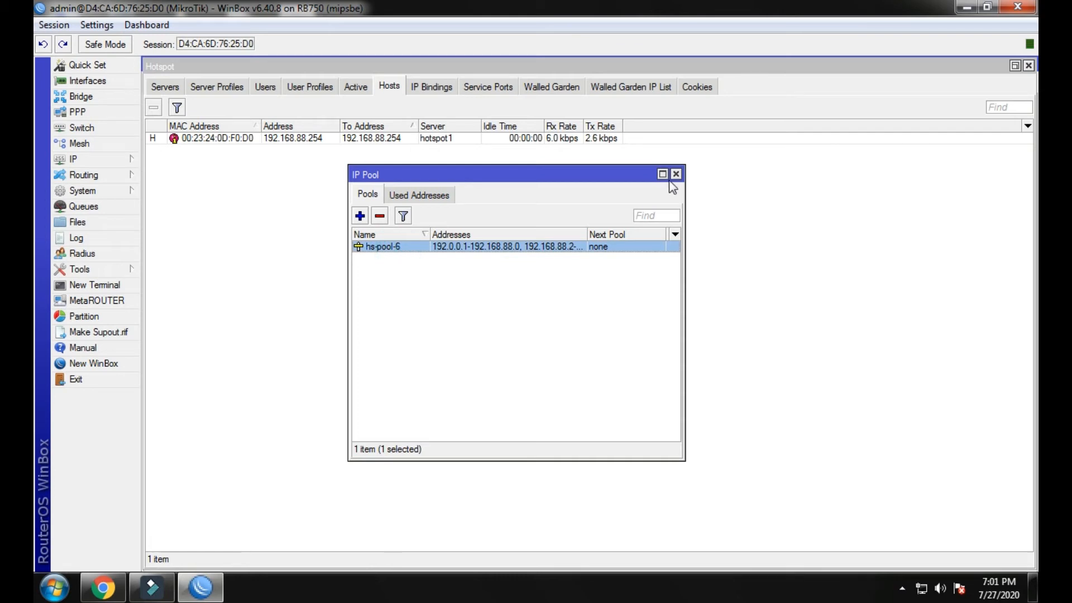
{"action": "left_click", "coordinate": [375, 288]}
{"action": "left_click", "coordinate": [359, 215]}
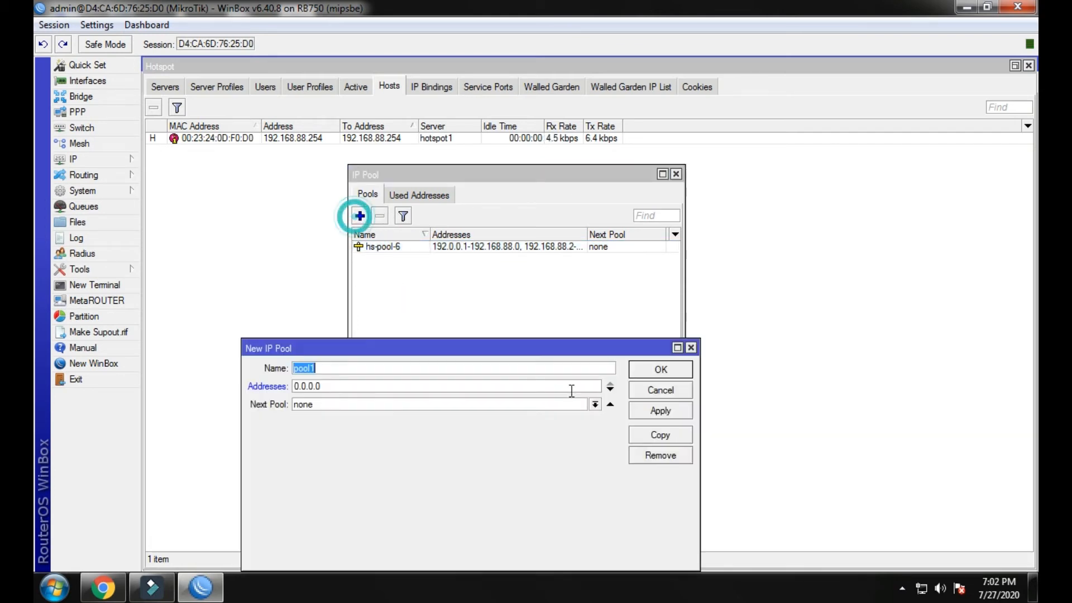
{"action": "left_click_drag", "start_coordinate": [364, 352], "coordinate": [379, 172]}
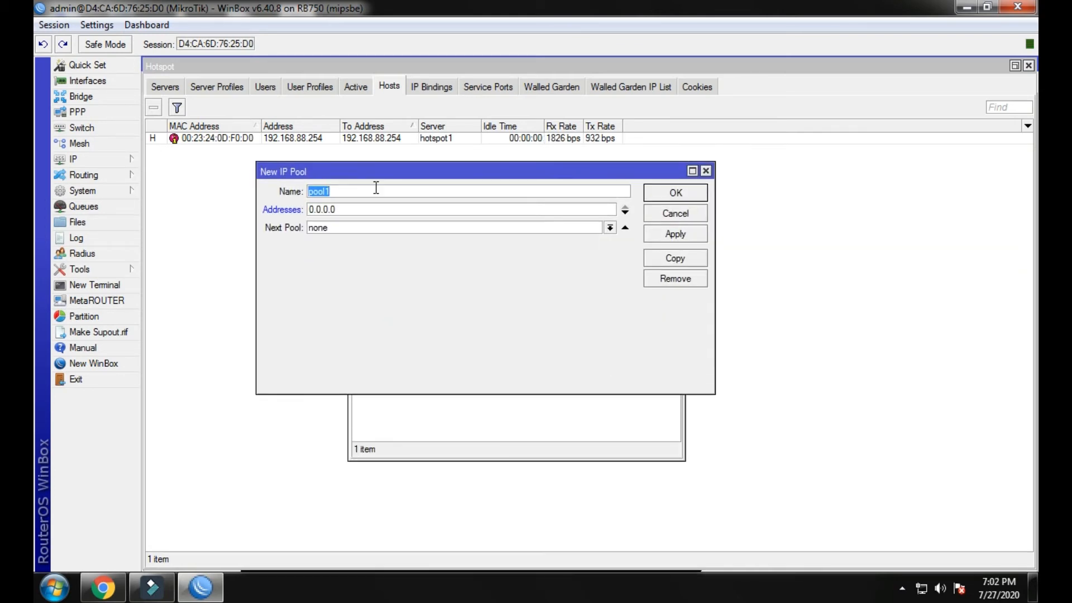
Name the pool PPPOE with range 192.168.78.2-192.168.78.100 and save it.
{"action": "type", "text": "PPPOE"}
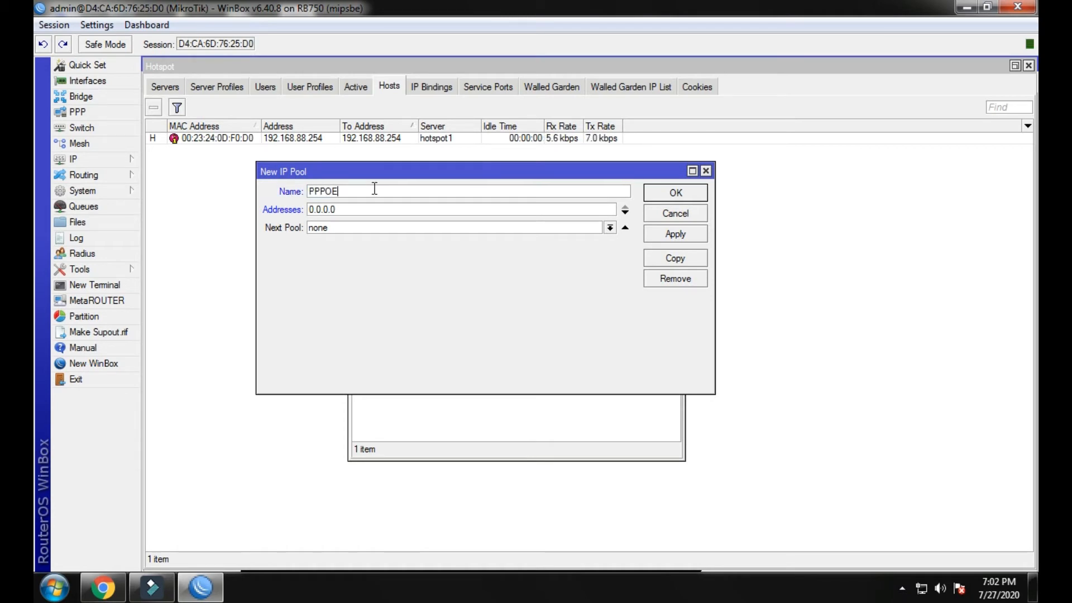
{"action": "key", "text": "Tab"}
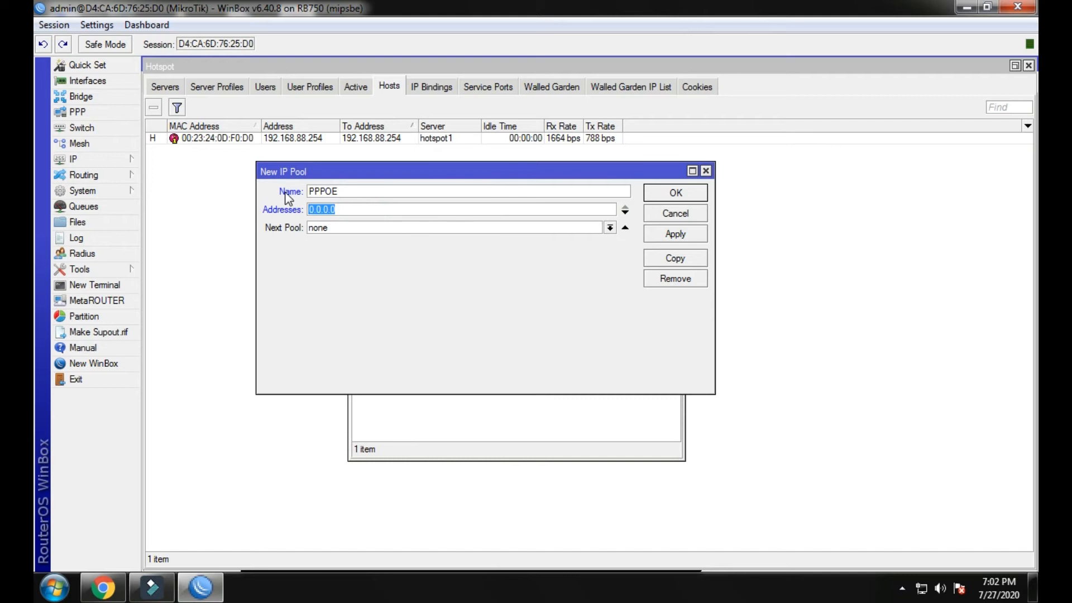
{"action": "type", "text": "192.168"}
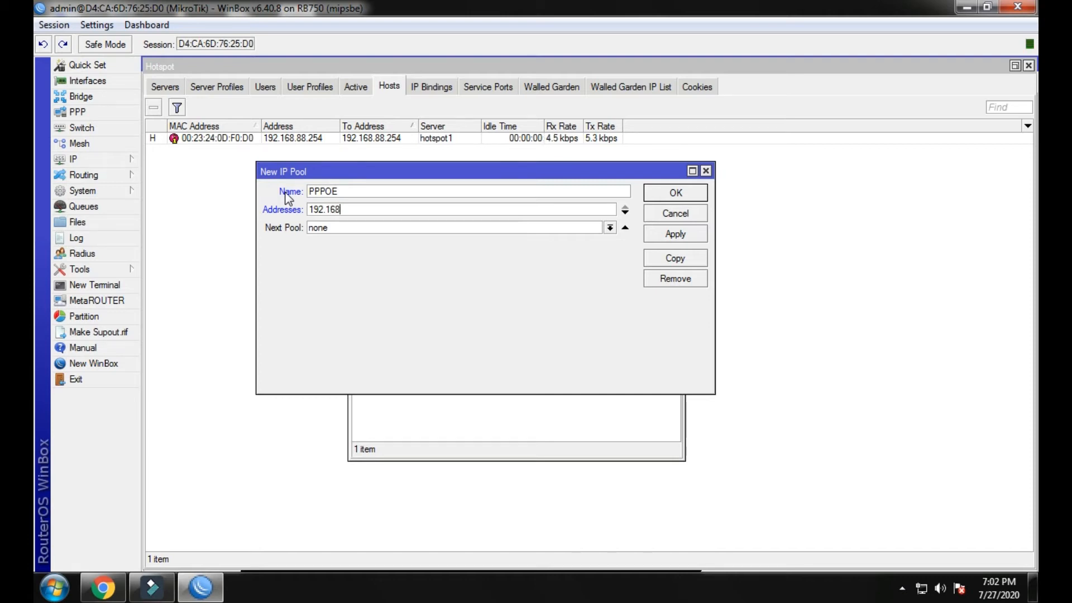
{"action": "type", "text": ".78.2-192"}
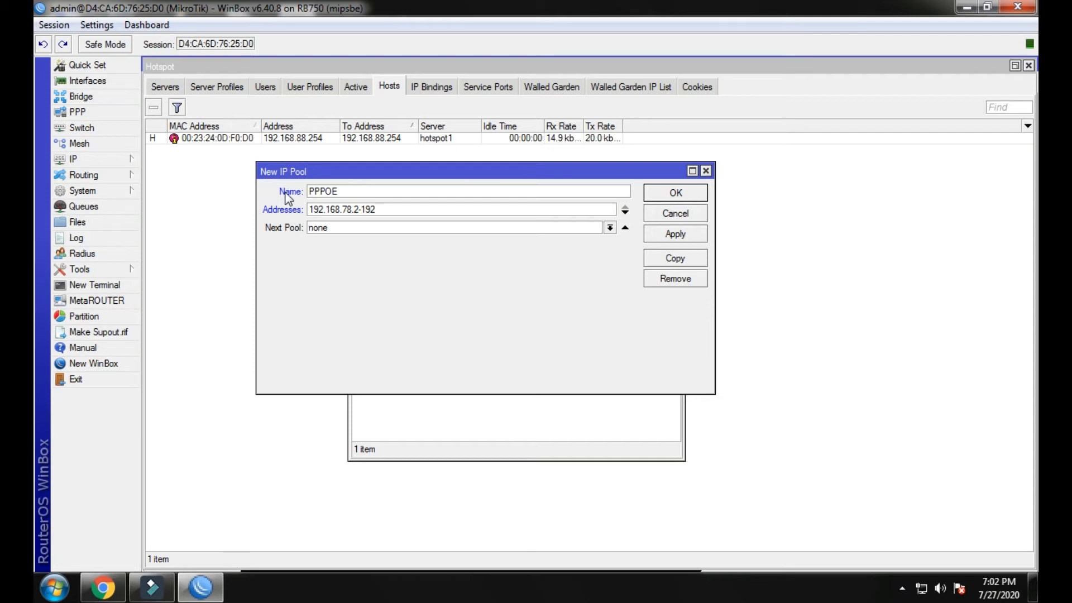
{"action": "type", "text": ".168.78."}
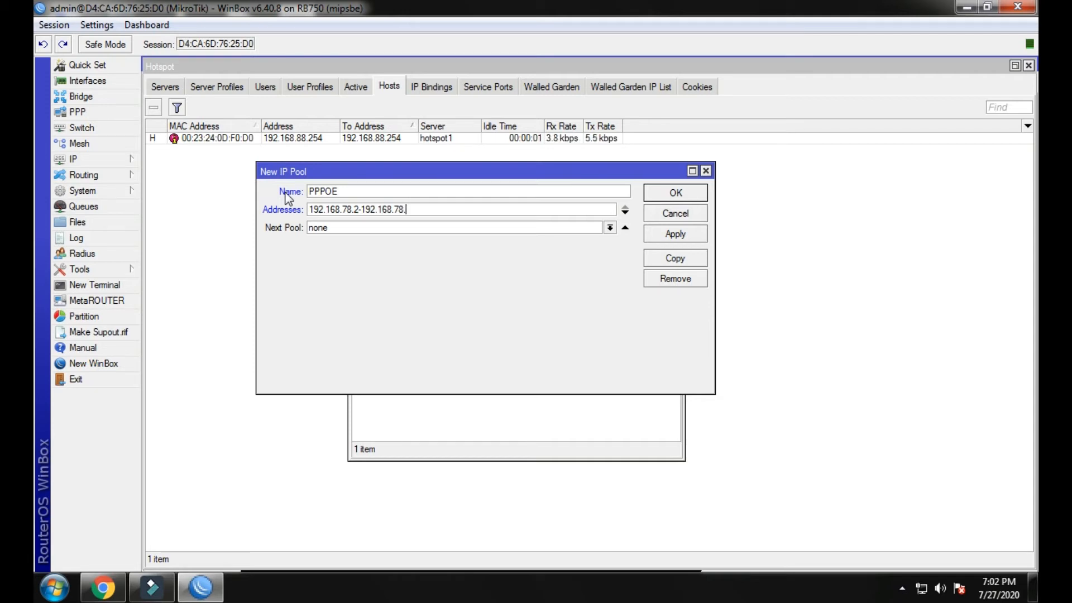
{"action": "type", "text": "100"}
{"action": "left_click_drag", "start_coordinate": [439, 209], "coordinate": [287, 211]}
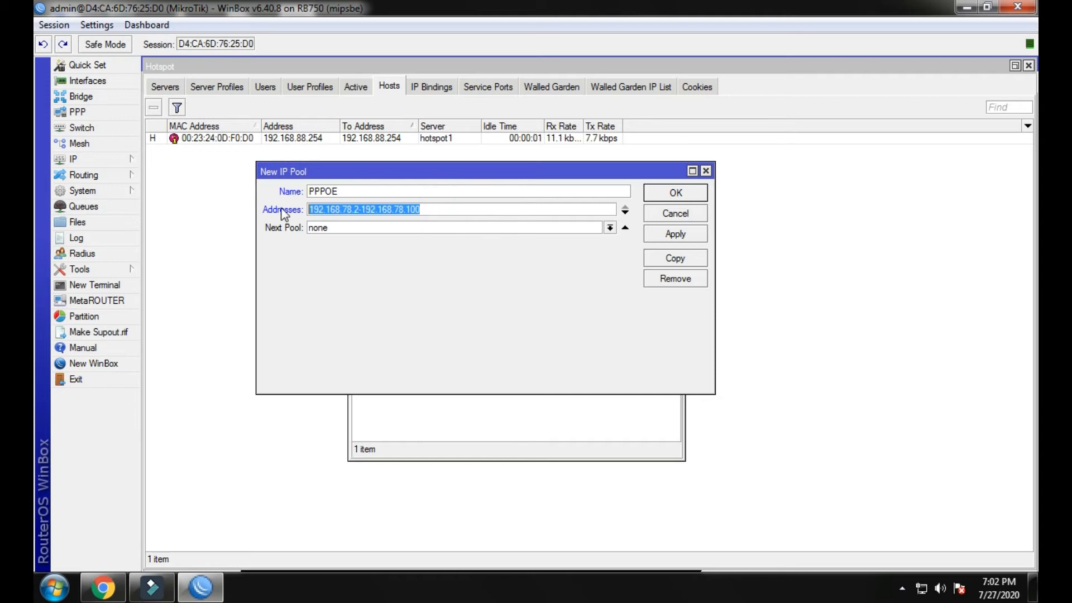
{"action": "left_click", "coordinate": [662, 234]}
{"action": "left_click", "coordinate": [662, 196]}
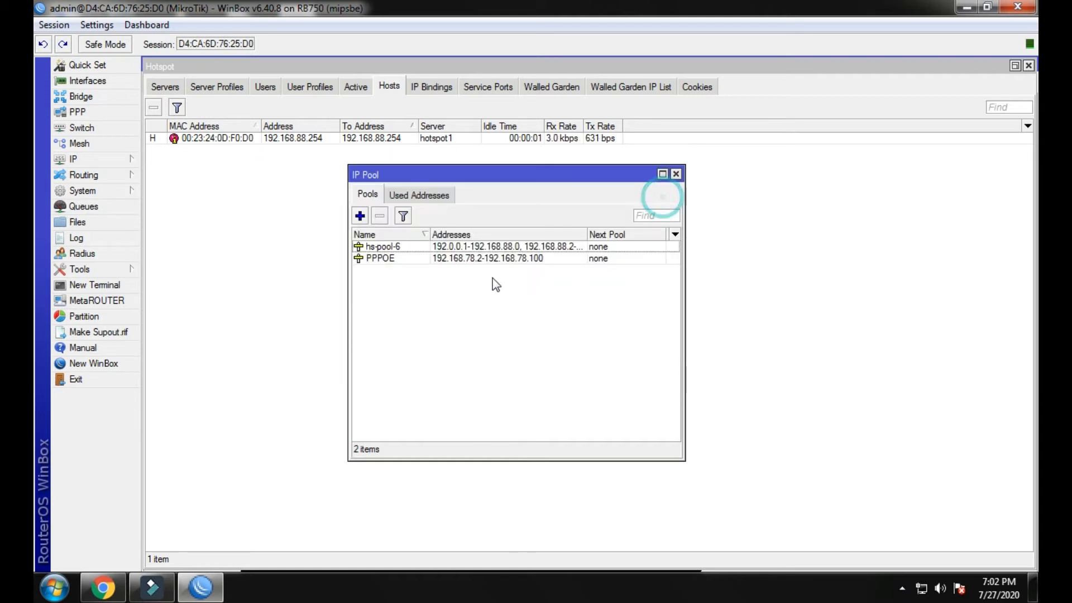
{"action": "left_click", "coordinate": [421, 259]}
{"action": "left_click", "coordinate": [433, 303]}
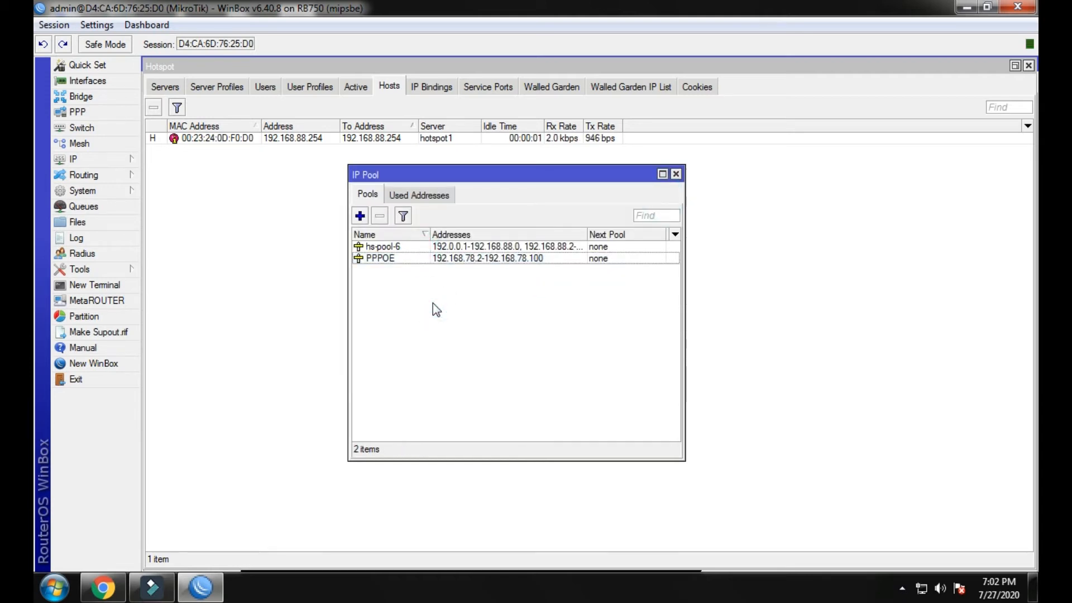
{"action": "left_click", "coordinate": [675, 174]}
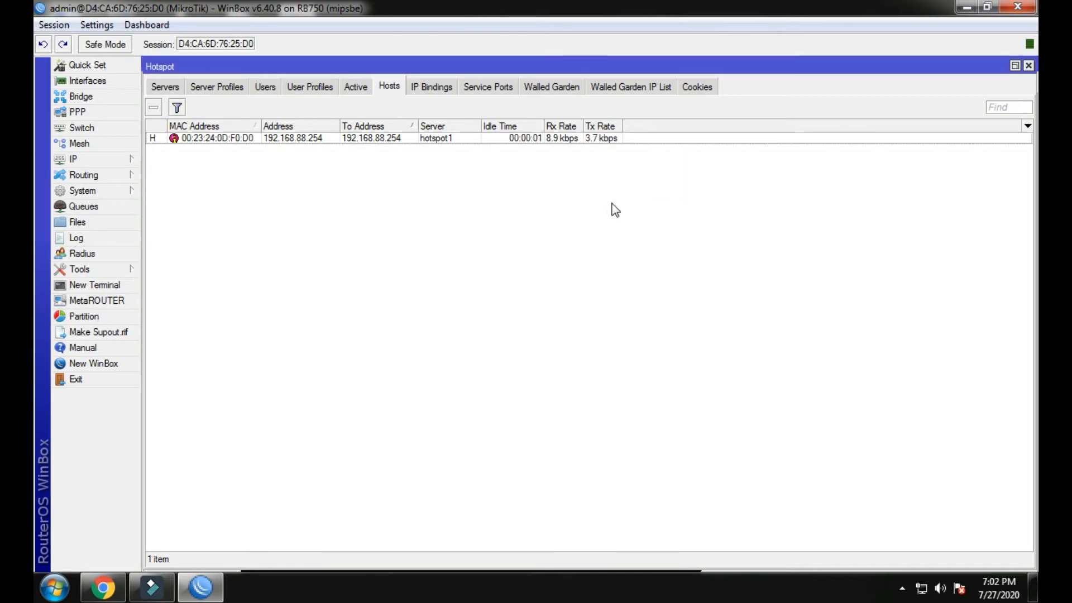
Open the firewall NAT list and inspect the existing hotspot masquerade rule's settings.
{"action": "left_click", "coordinate": [108, 162]}
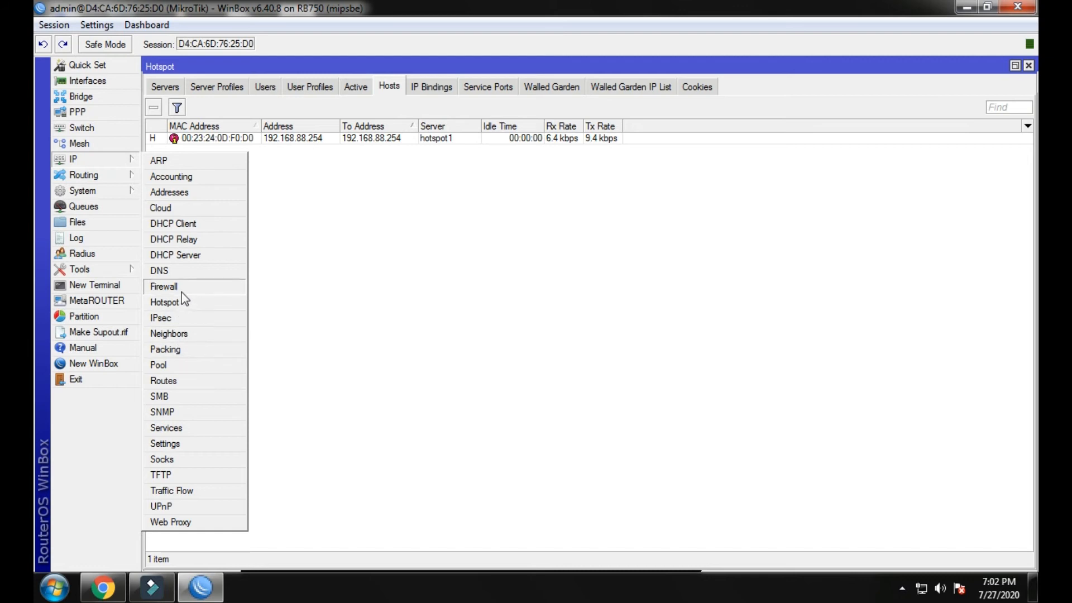
{"action": "left_click", "coordinate": [168, 286]}
{"action": "left_click", "coordinate": [289, 110]}
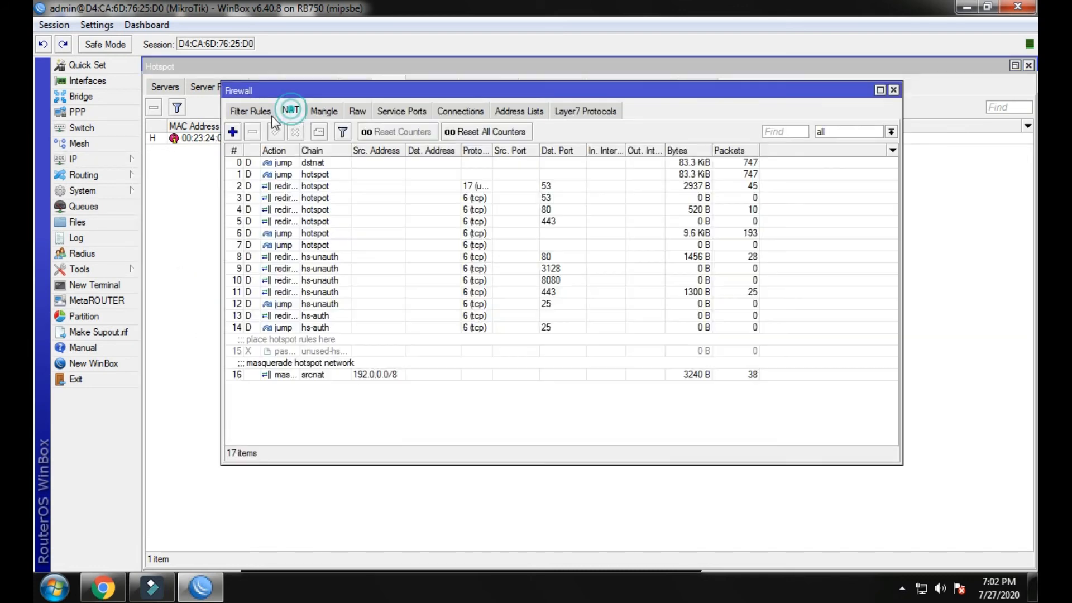
{"action": "double_click", "coordinate": [355, 375]}
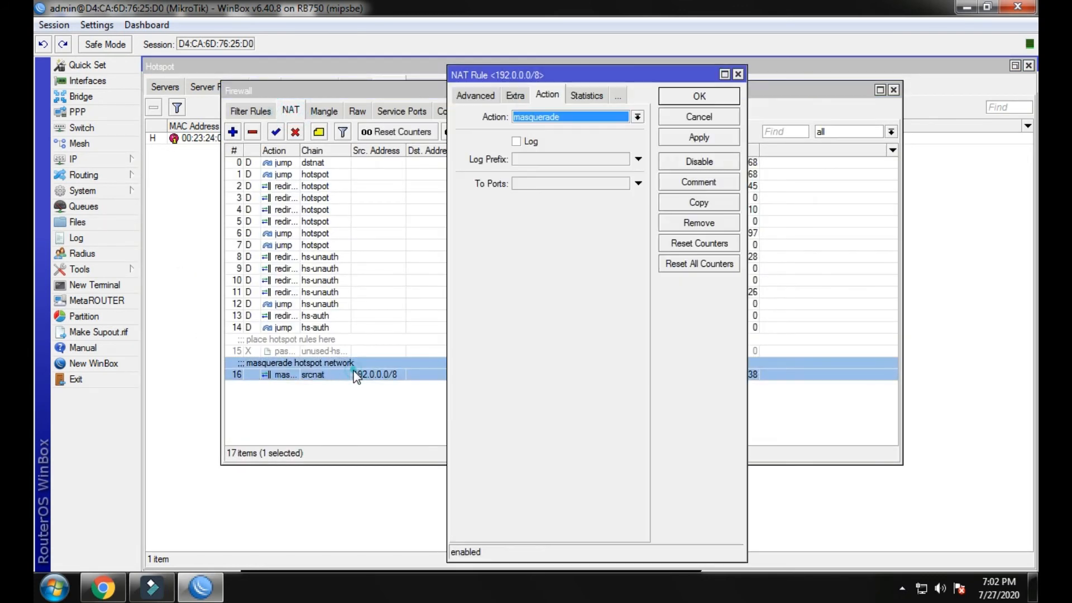
{"action": "left_click", "coordinate": [738, 75]}
{"action": "left_click", "coordinate": [453, 441]}
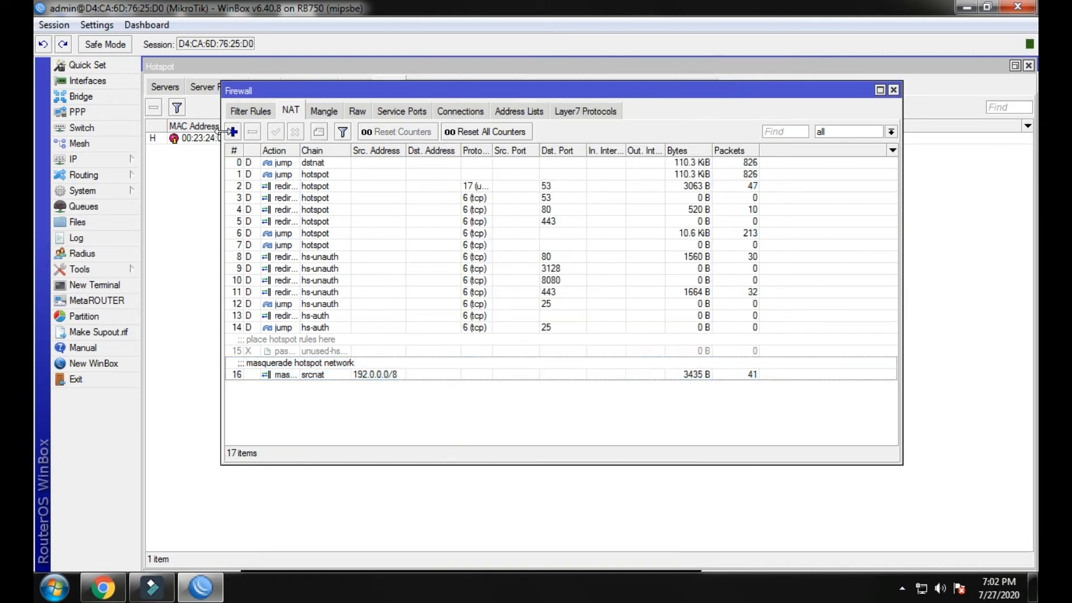
{"action": "left_click", "coordinate": [232, 132]}
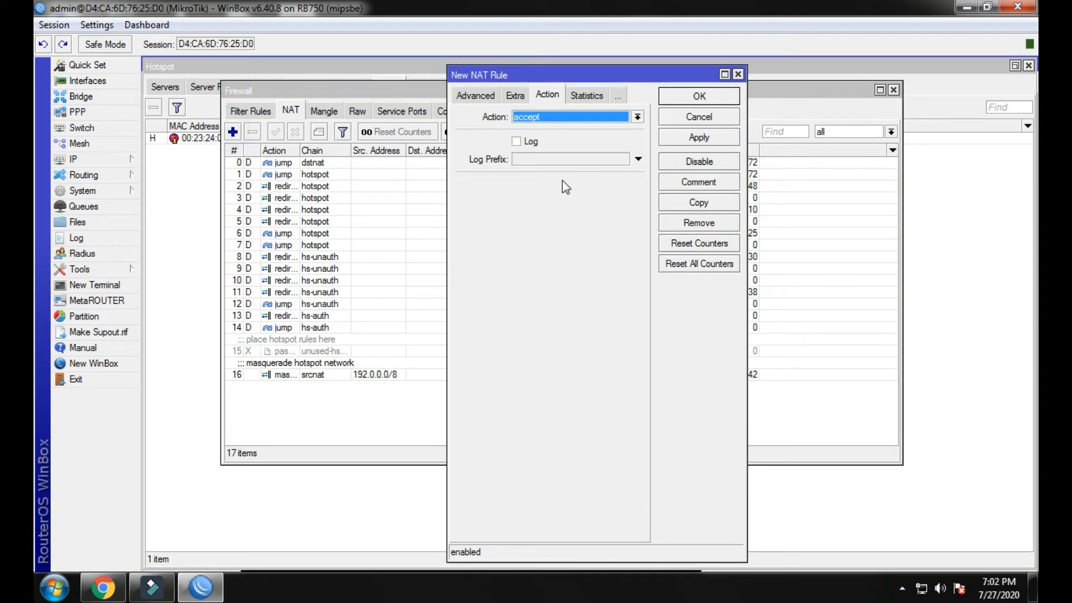
{"action": "left_click", "coordinate": [473, 96]}
{"action": "left_click", "coordinate": [455, 97]}
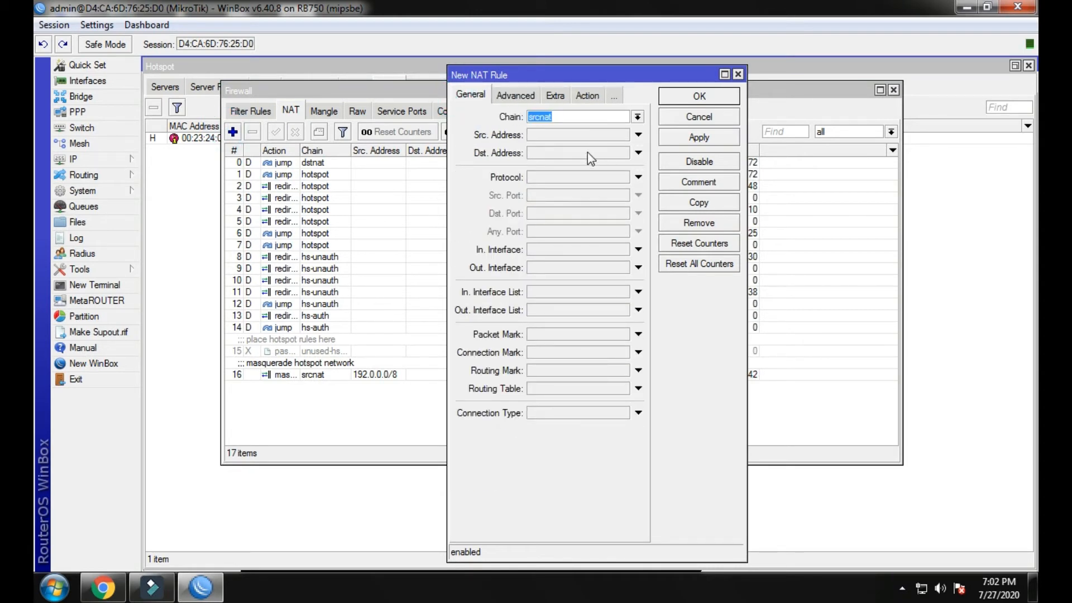
{"action": "double_click", "coordinate": [401, 368]}
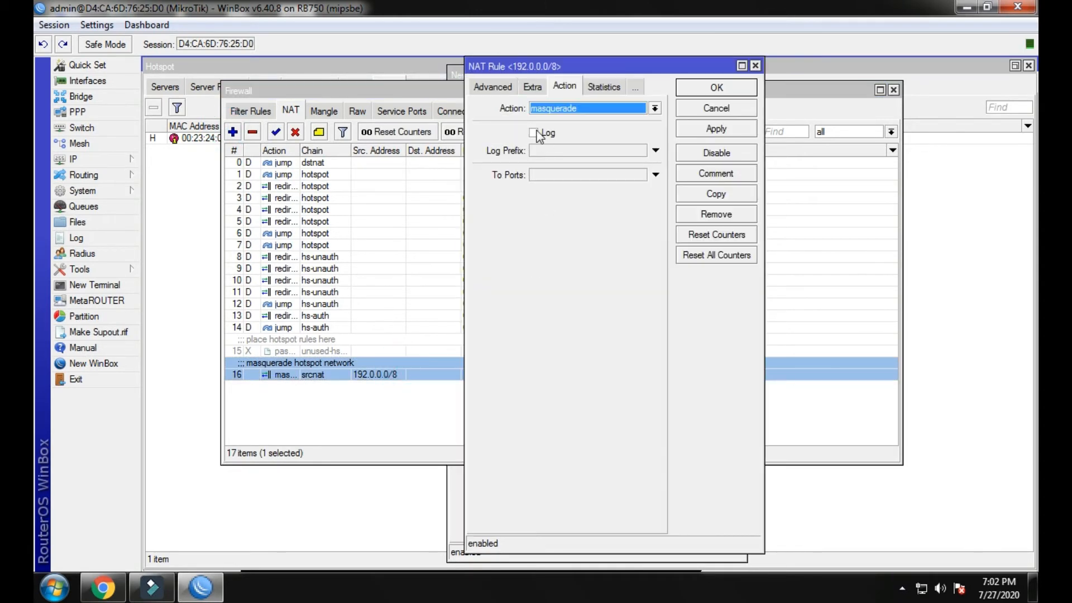
{"action": "left_click", "coordinate": [499, 88]}
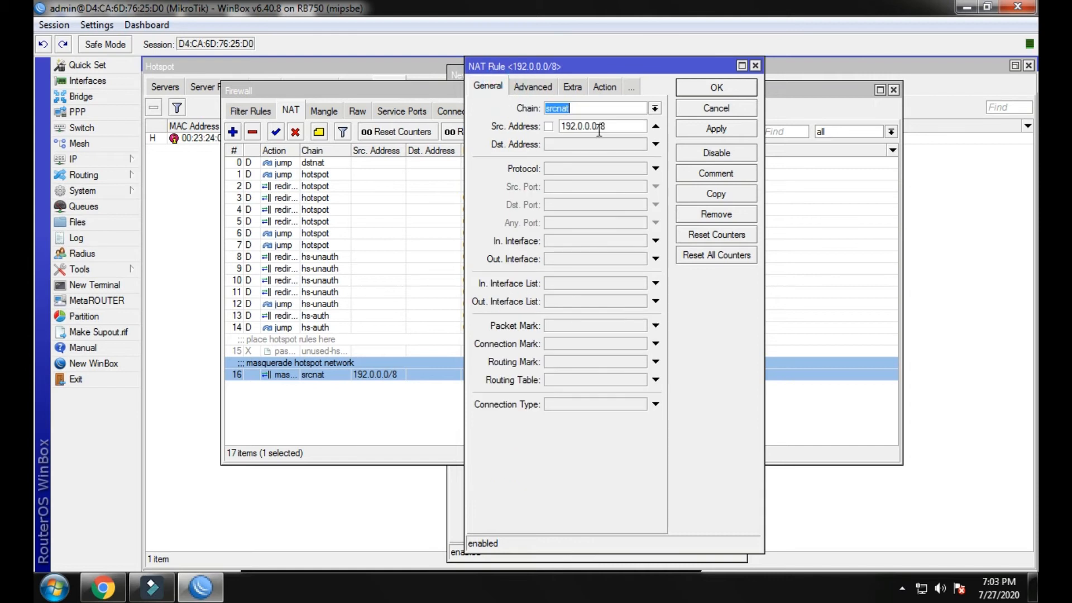
{"action": "left_click", "coordinate": [754, 66]}
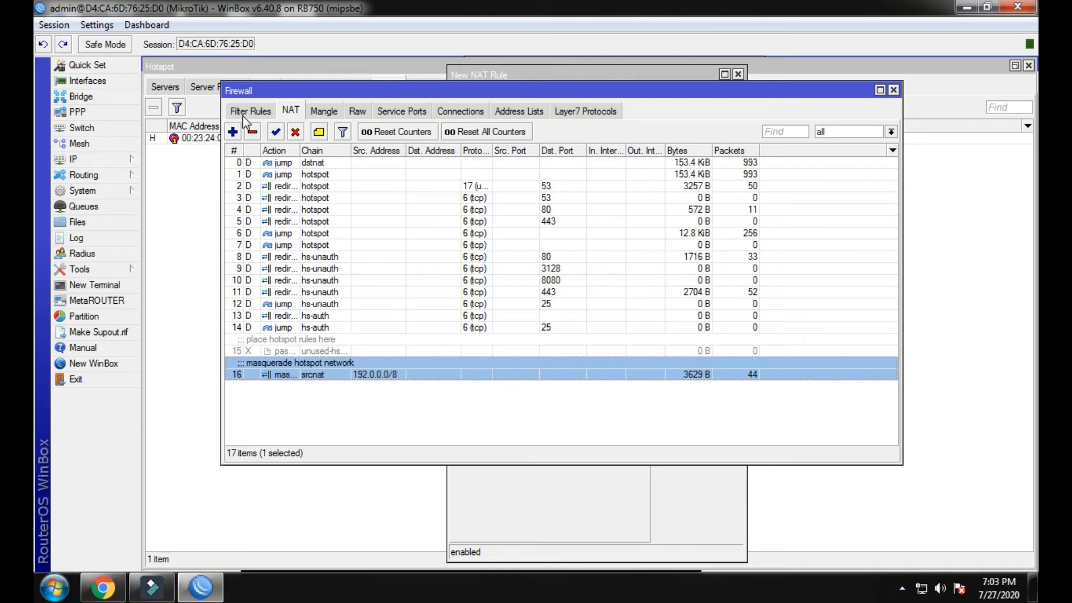
Add a srcnat NAT rule for source address 192.168.78.0 with action masquerade.
{"action": "left_click", "coordinate": [233, 131]}
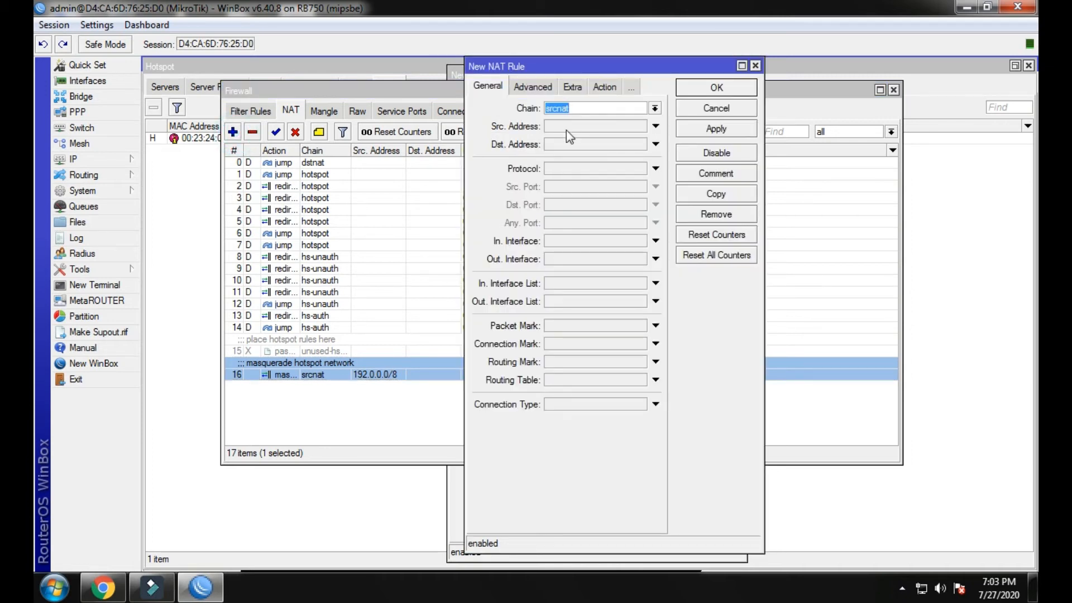
{"action": "left_click", "coordinate": [566, 124]}
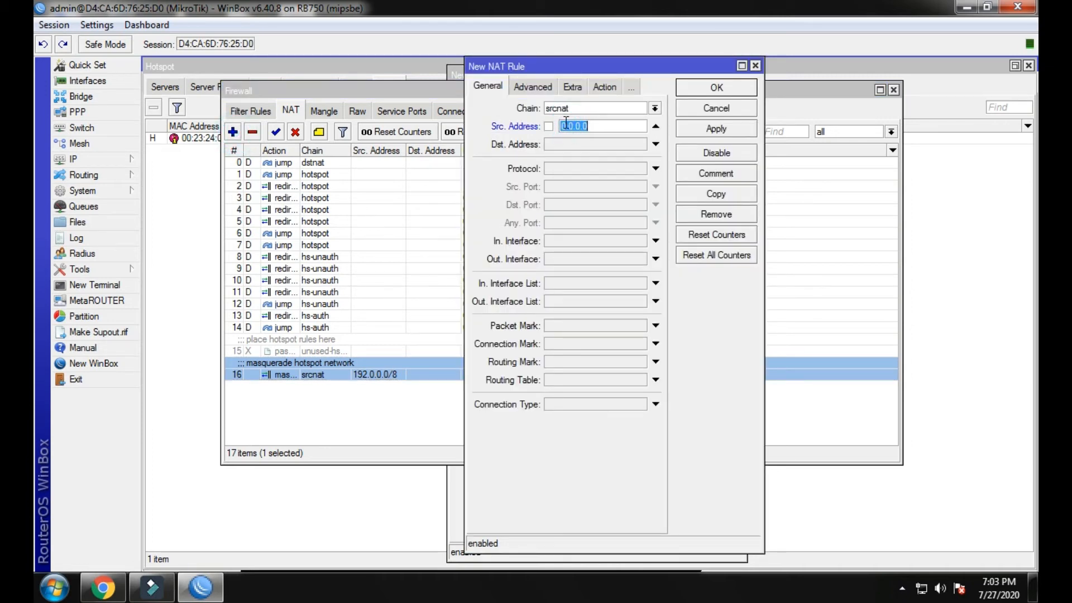
{"action": "type", "text": "192.168.78.0"}
{"action": "left_click", "coordinate": [601, 88]}
{"action": "left_click", "coordinate": [601, 108]}
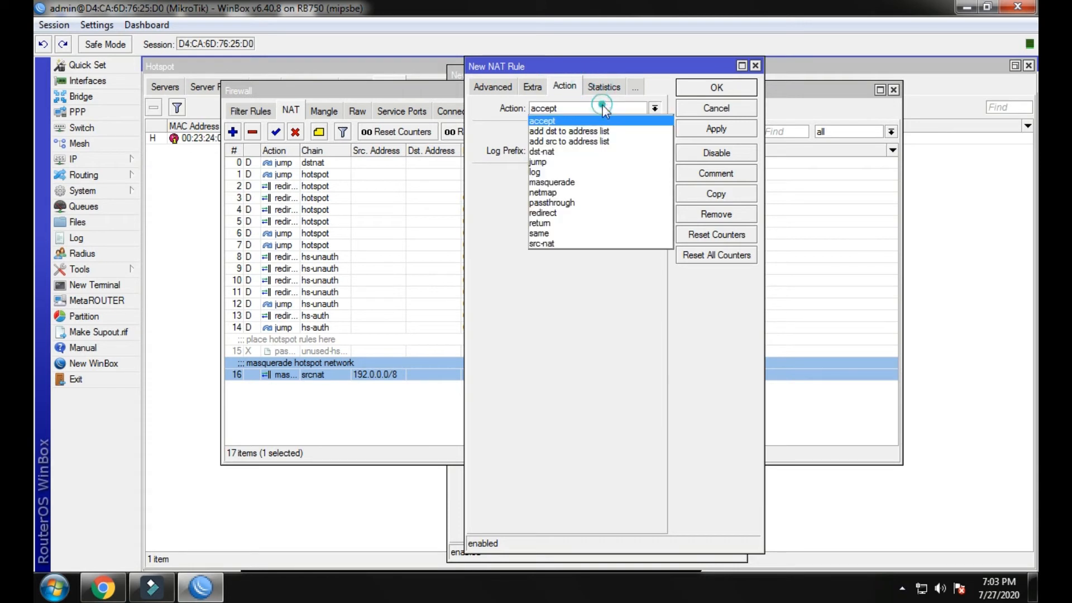
{"action": "left_click", "coordinate": [580, 182]}
{"action": "left_click", "coordinate": [695, 88]}
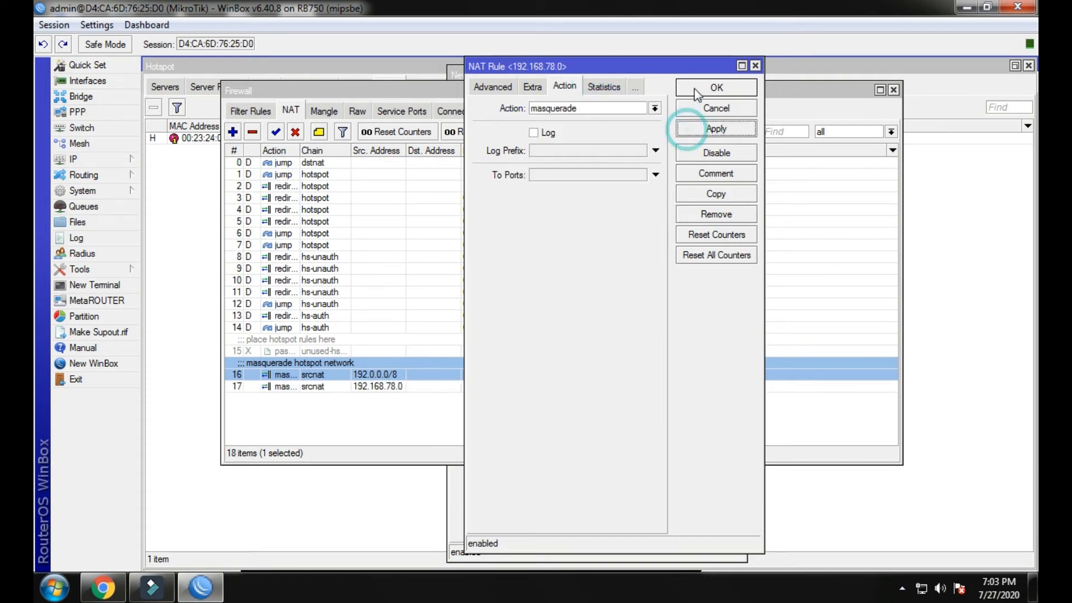
Check the new 192.168.78.0 rule in the NAT list and close the Firewall window.
{"action": "left_click", "coordinate": [596, 385]}
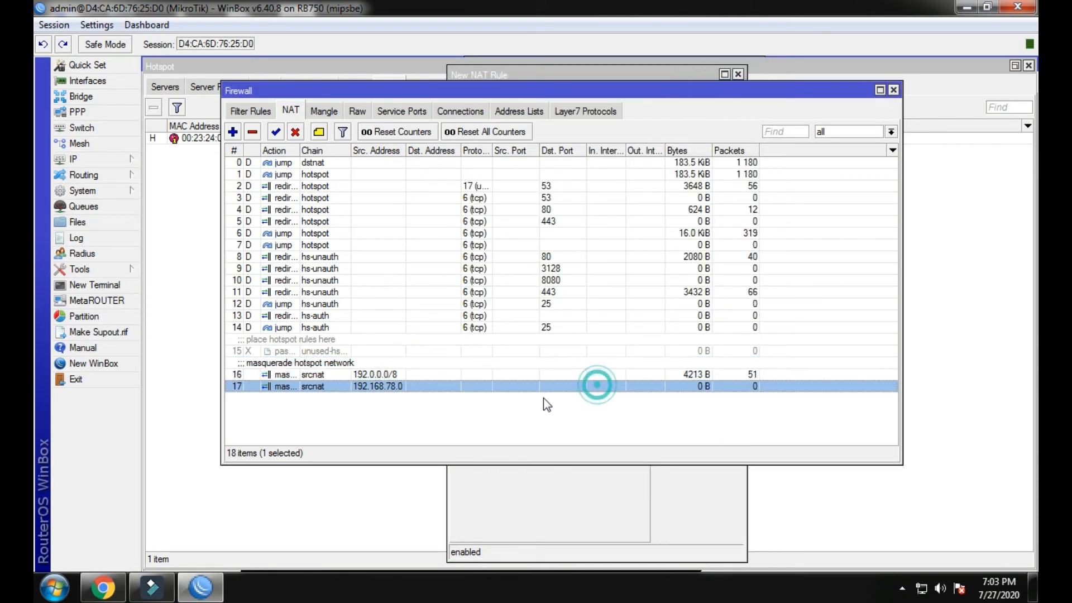
{"action": "left_click", "coordinate": [363, 402]}
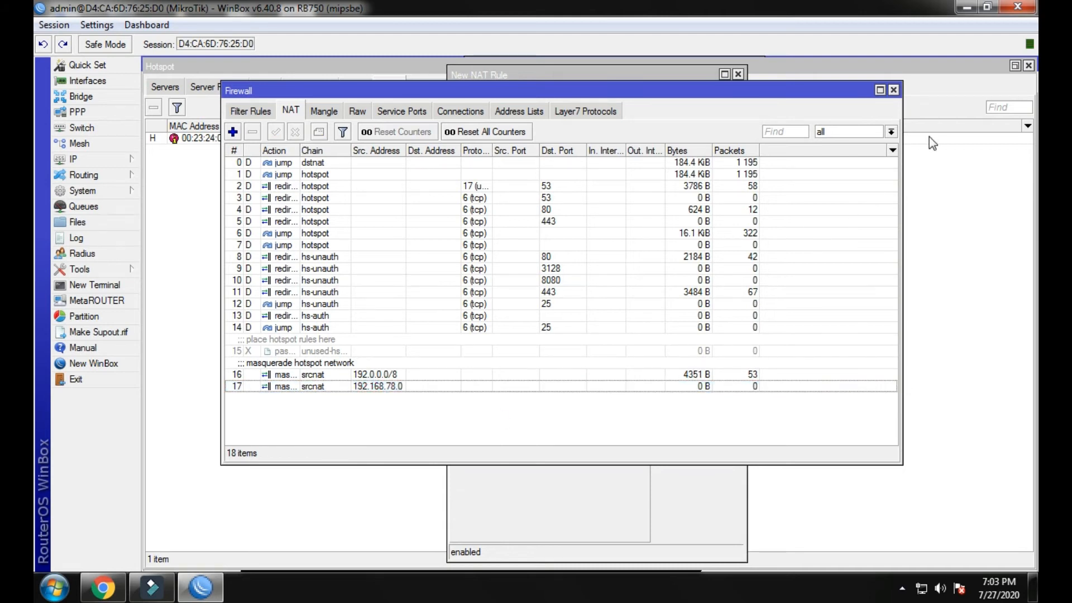
{"action": "left_click", "coordinate": [893, 90]}
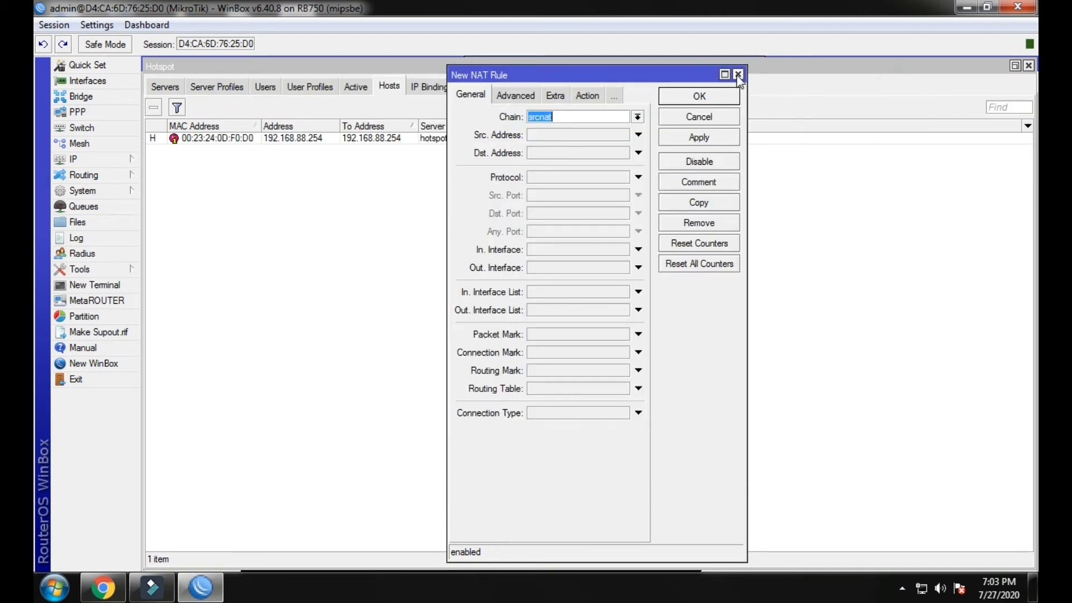
{"action": "left_click", "coordinate": [737, 75]}
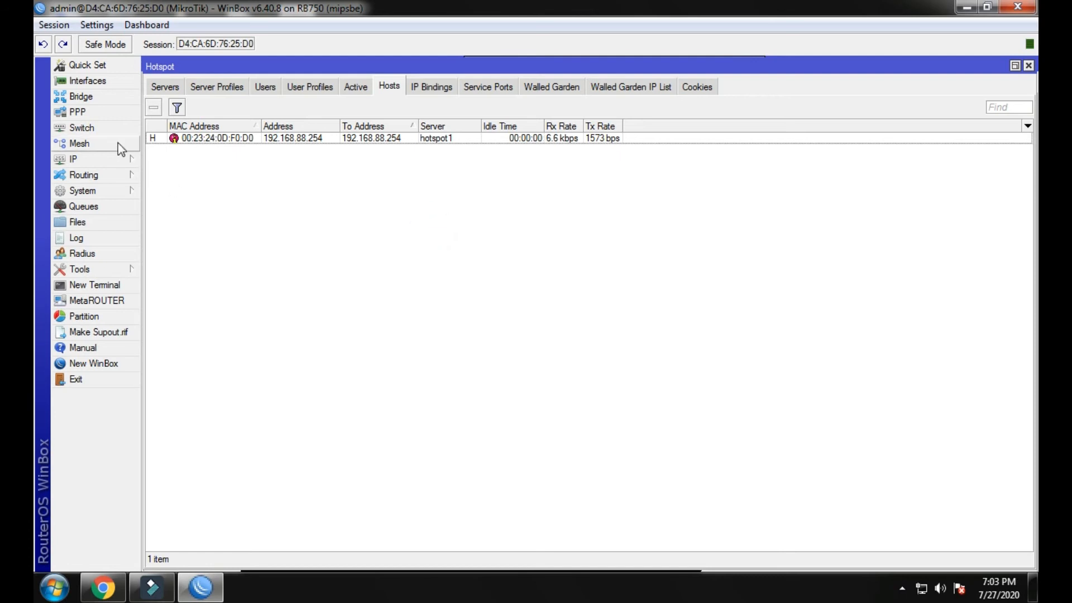
Create PPPoE server 'PPPOE' on bridge1 with One Session Per Host, then view the PPP secrets and profiles.
{"action": "left_click", "coordinate": [79, 112]}
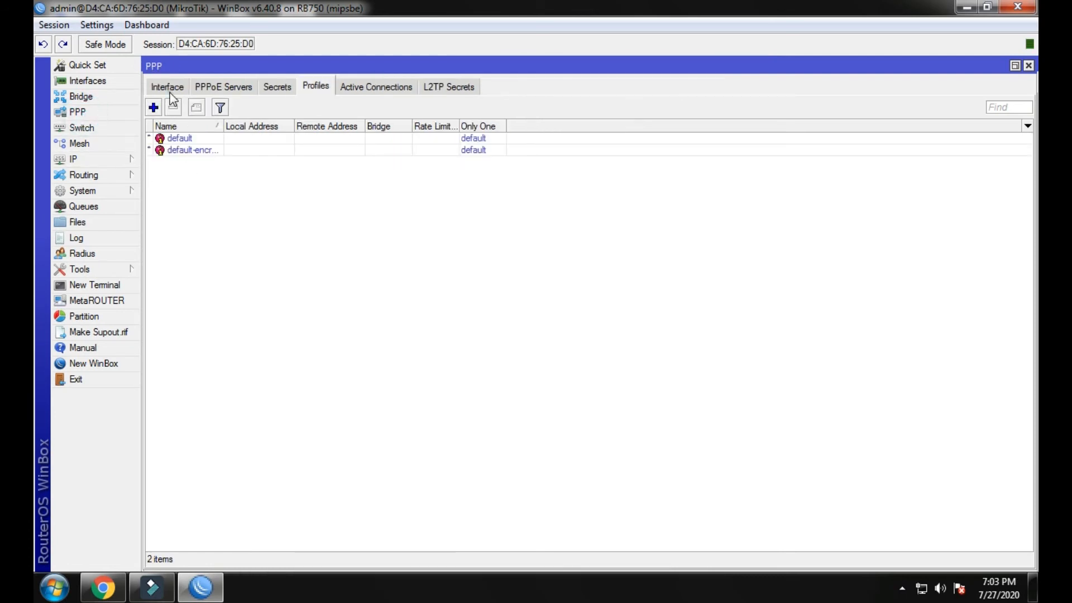
{"action": "left_click", "coordinate": [169, 90]}
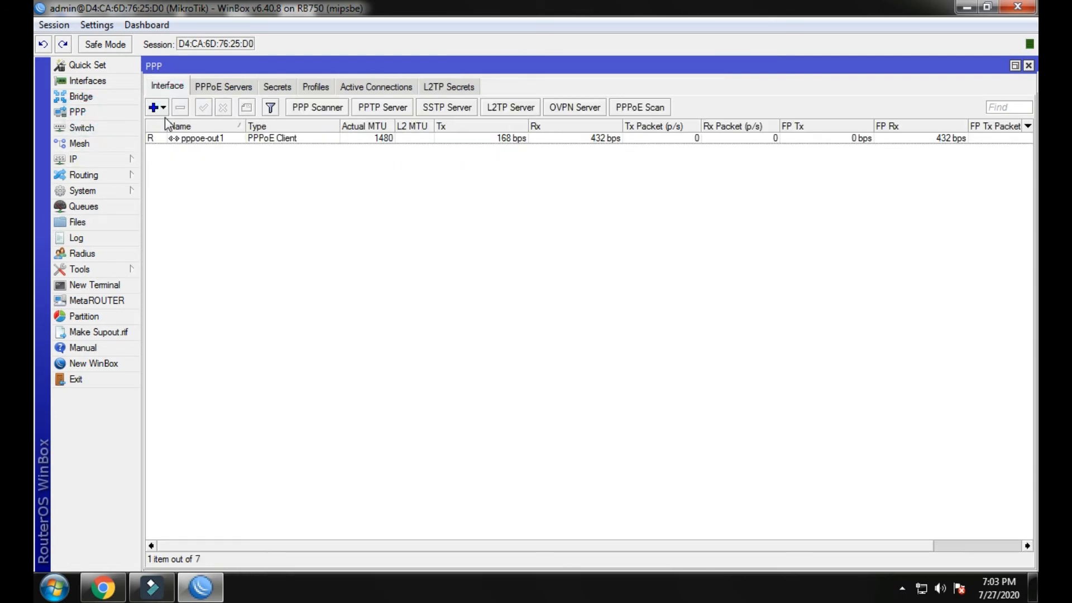
{"action": "left_click", "coordinate": [197, 89]}
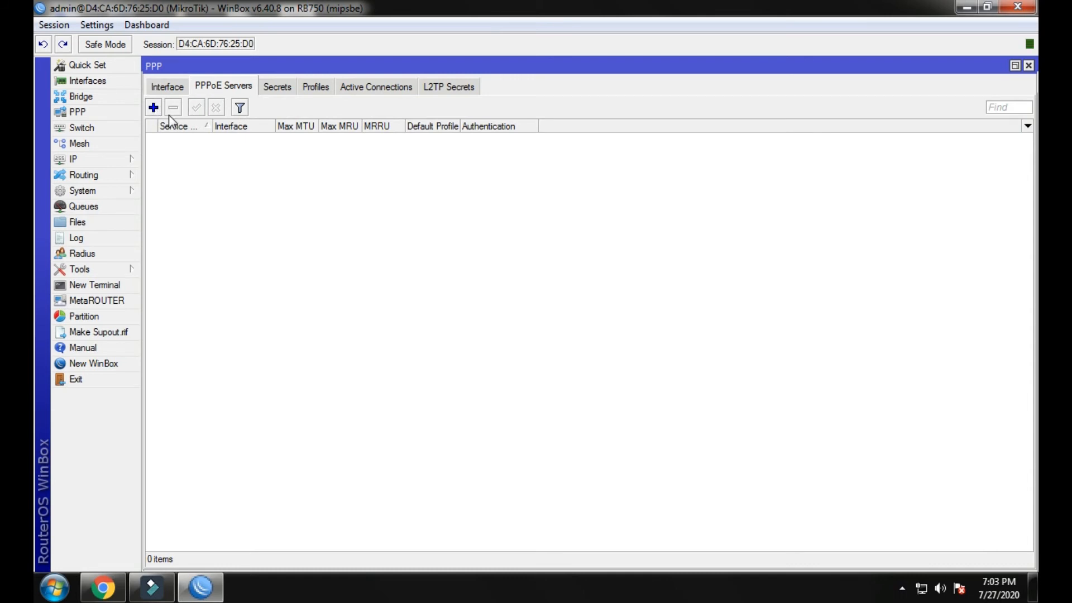
{"action": "left_click", "coordinate": [157, 110]}
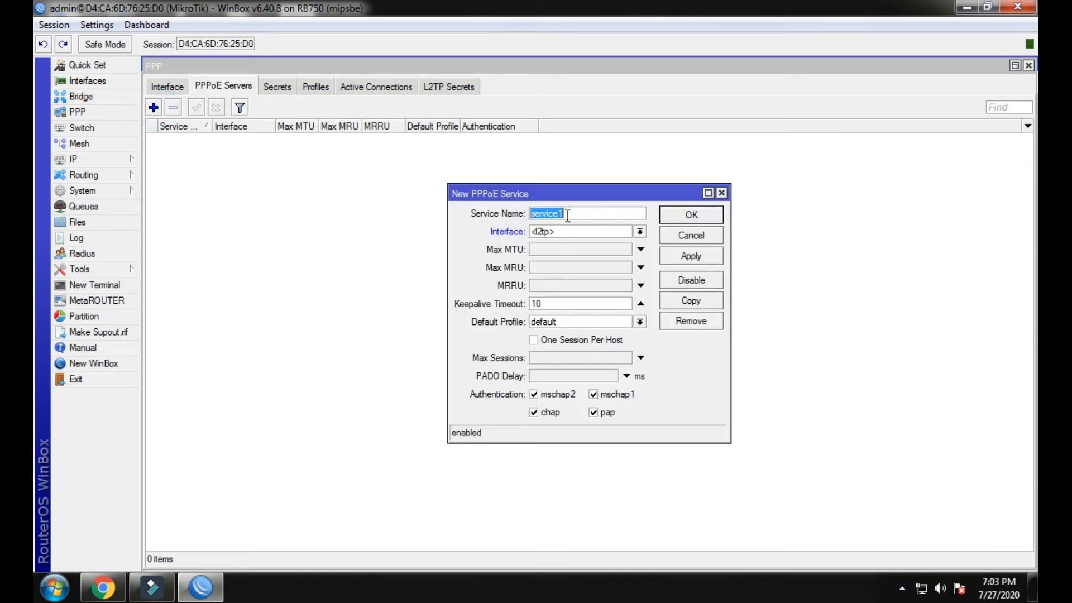
{"action": "type", "text": "PPPOE"}
{"action": "left_click", "coordinate": [639, 231]}
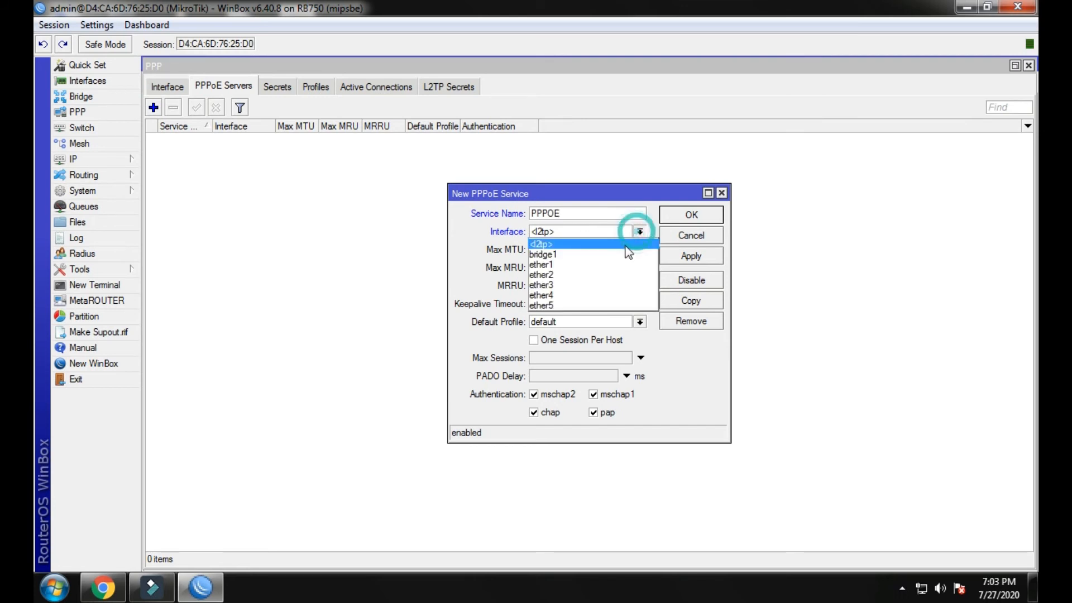
{"action": "left_click", "coordinate": [608, 254]}
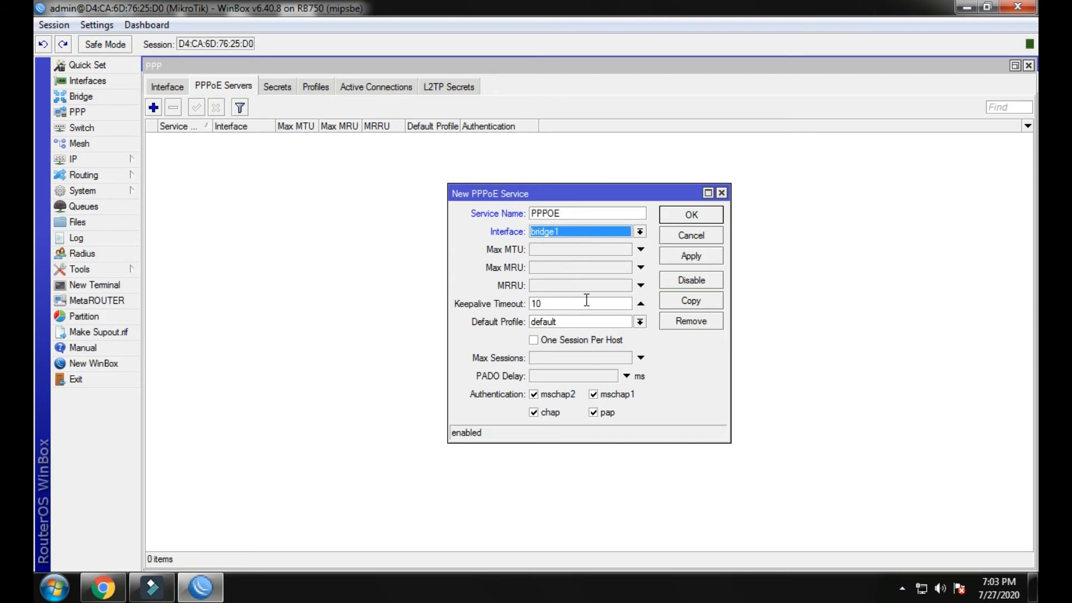
{"action": "left_click", "coordinate": [580, 341]}
{"action": "left_click", "coordinate": [691, 257]}
{"action": "left_click", "coordinate": [688, 219]}
{"action": "left_click", "coordinate": [276, 87]}
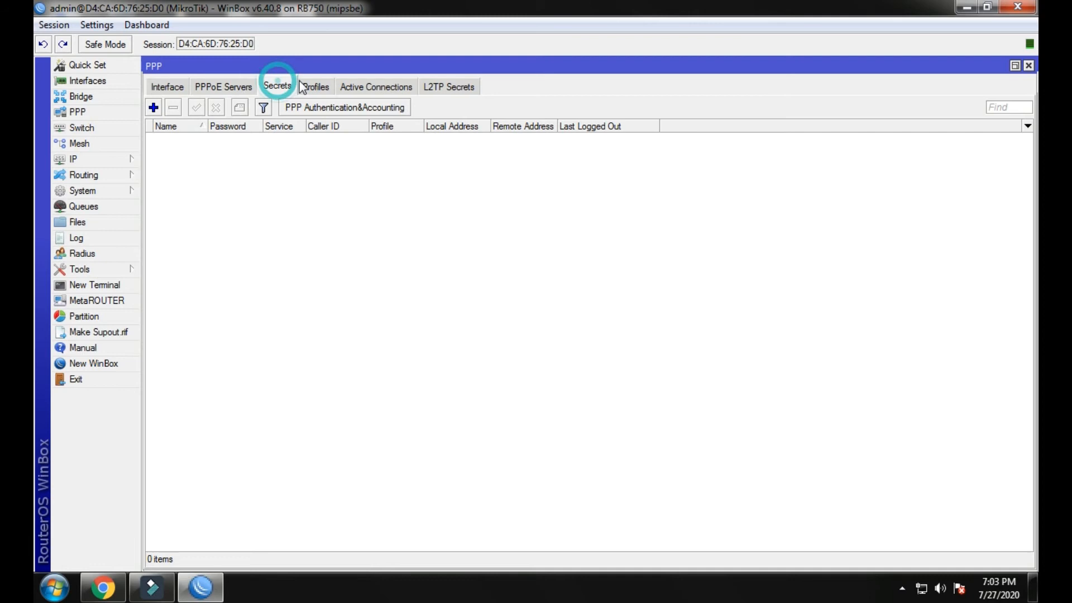
{"action": "left_click", "coordinate": [306, 87]}
Give the default PPP profile local address 192.168.78.1 and remote address pool PPPOE.
{"action": "double_click", "coordinate": [211, 139]}
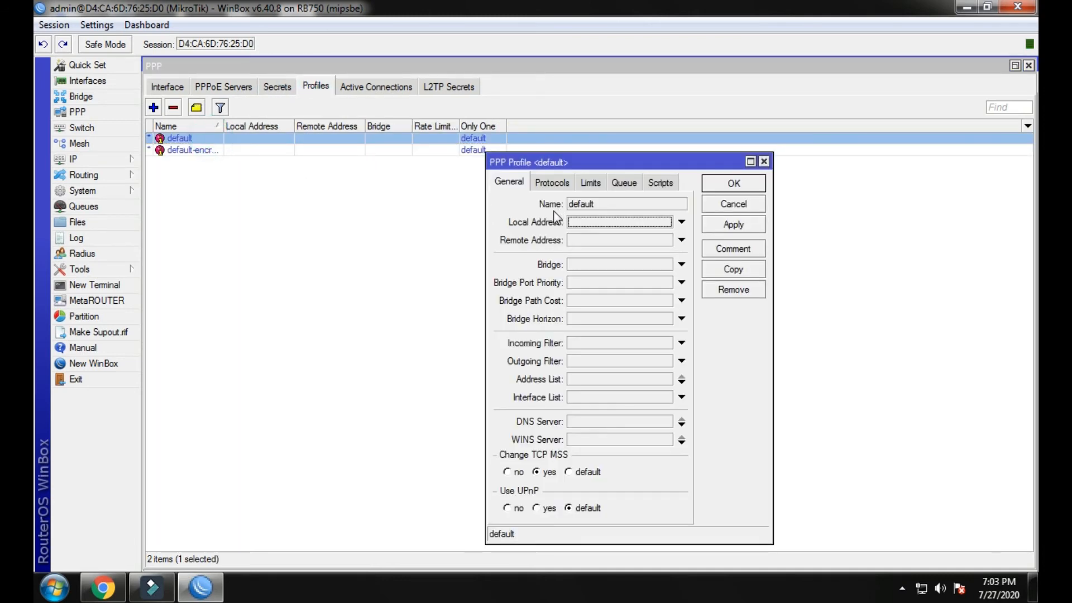
{"action": "left_click", "coordinate": [575, 222]}
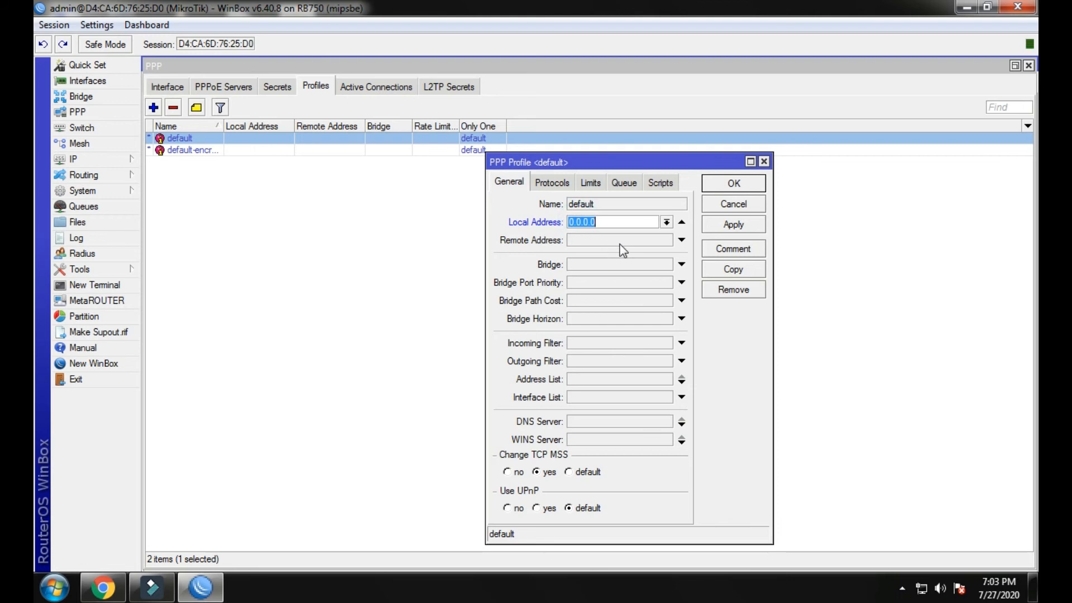
{"action": "type", "text": "192.168.78."}
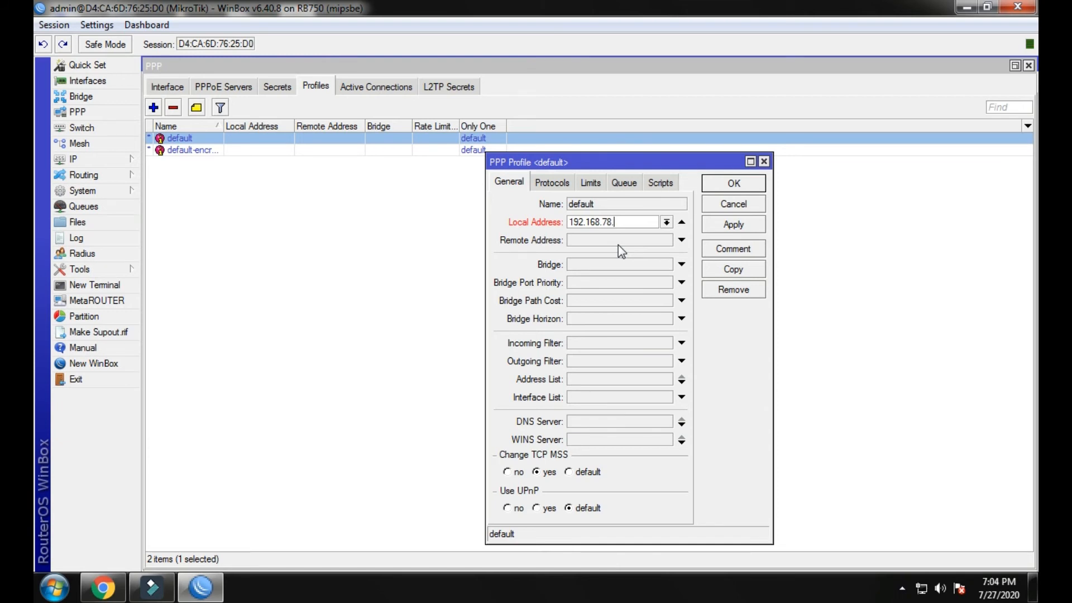
{"action": "type", "text": "1"}
{"action": "left_click", "coordinate": [682, 240]}
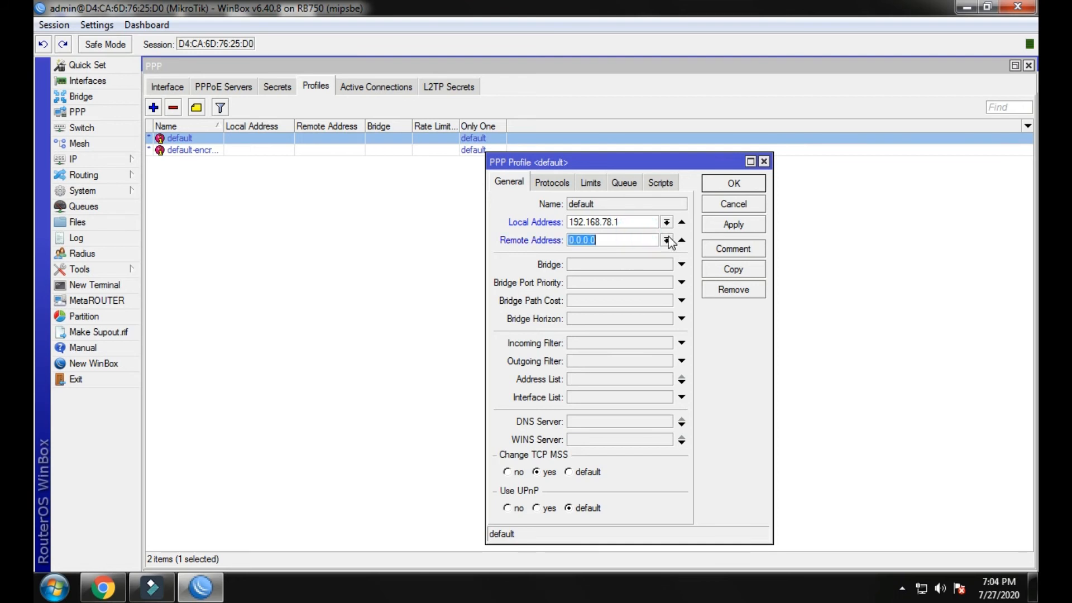
{"action": "left_click", "coordinate": [665, 241]}
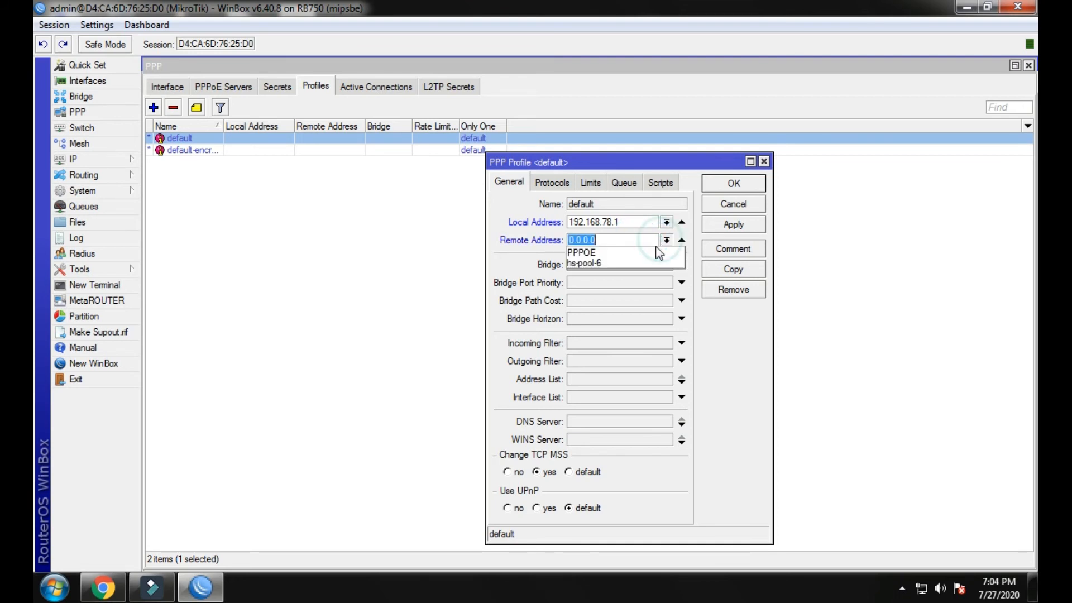
{"action": "left_click", "coordinate": [584, 254]}
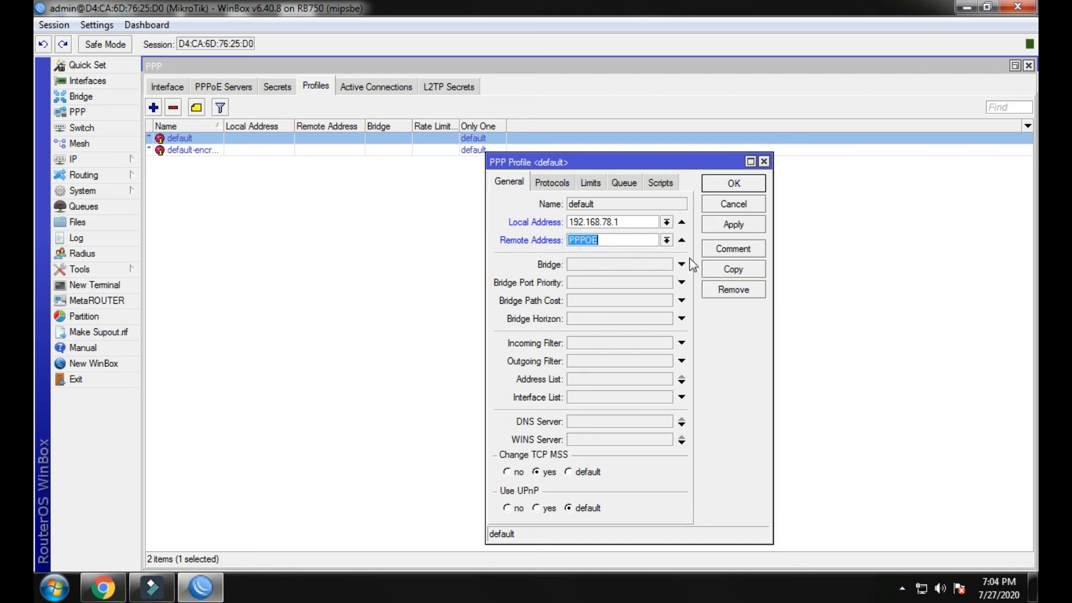
{"action": "left_click", "coordinate": [729, 224]}
{"action": "left_click", "coordinate": [731, 183]}
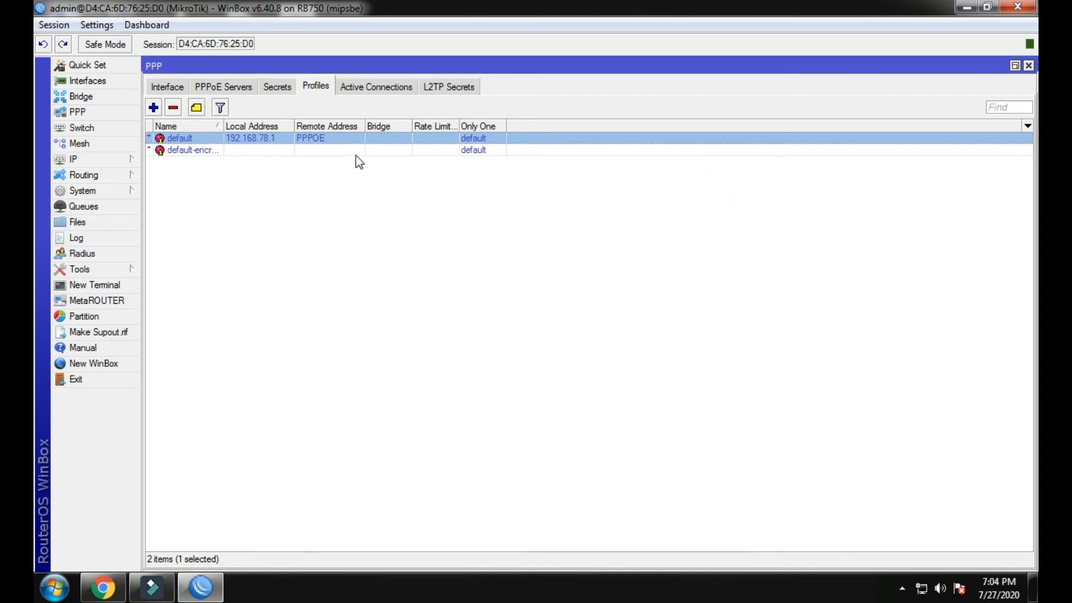
{"action": "left_click", "coordinate": [196, 177]}
Open a new PPP profile form and dismiss it without saving.
{"action": "left_click", "coordinate": [154, 107]}
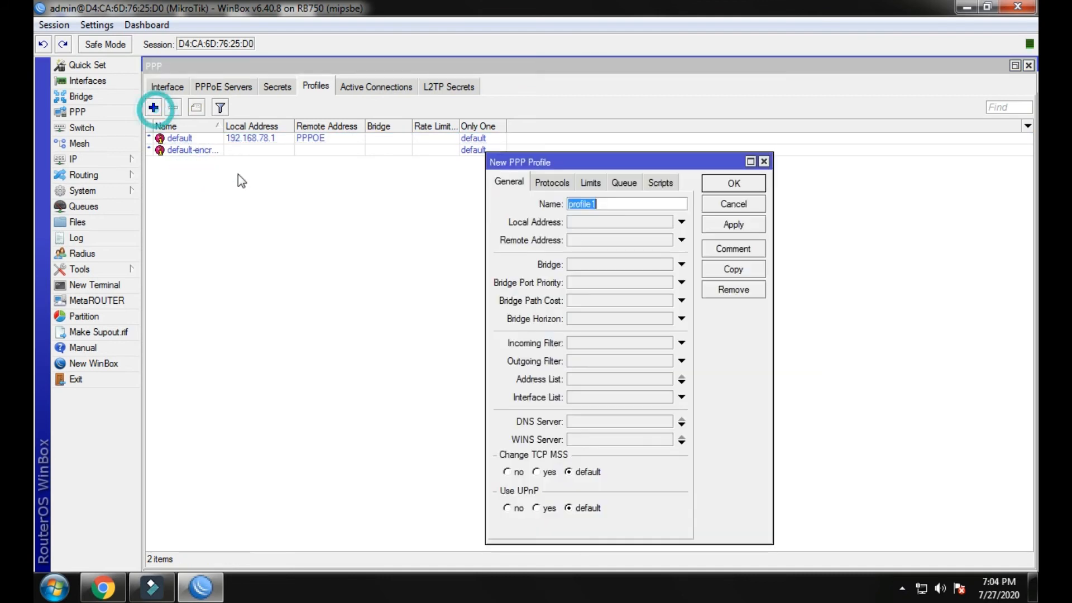
{"action": "left_click", "coordinate": [763, 162]}
{"action": "left_click", "coordinate": [423, 244]}
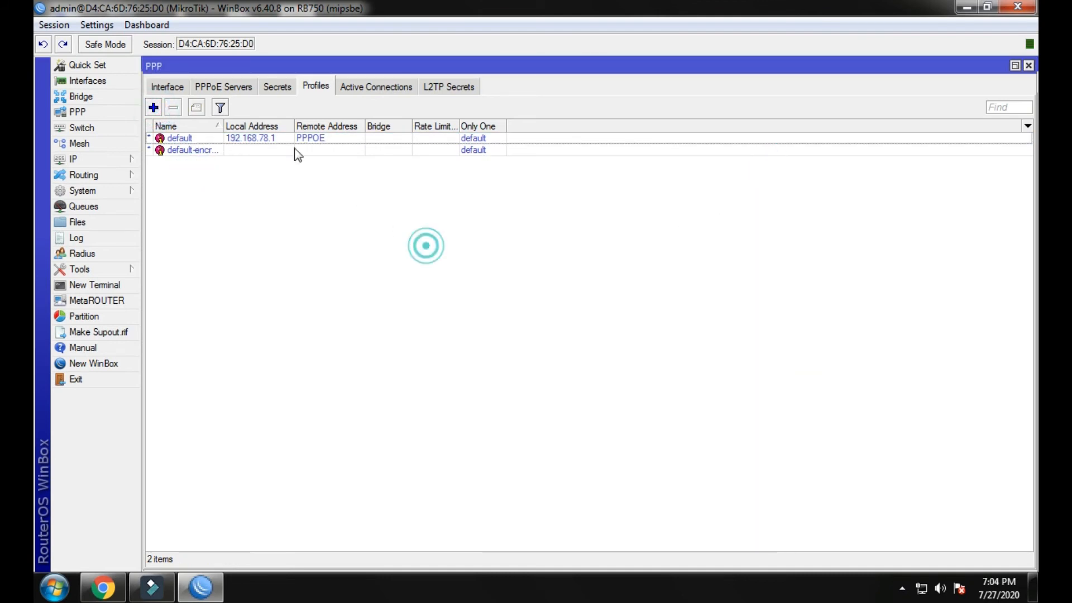
Add a PPP secret with a username, password and service pppoe, then view active connections.
{"action": "left_click", "coordinate": [274, 92]}
{"action": "left_click", "coordinate": [154, 107]}
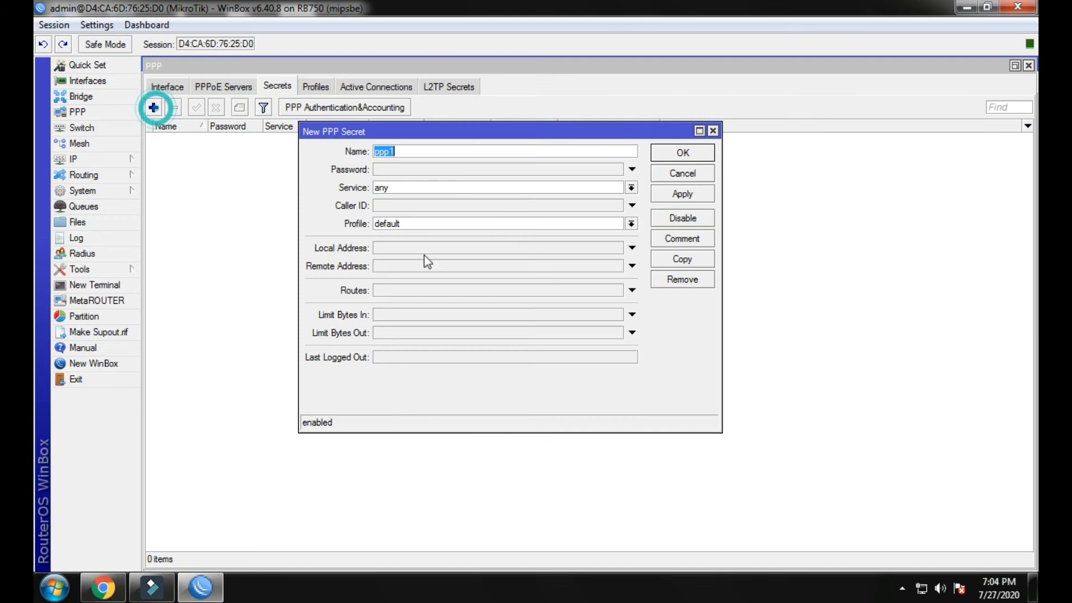
{"action": "type", "text": "A"}
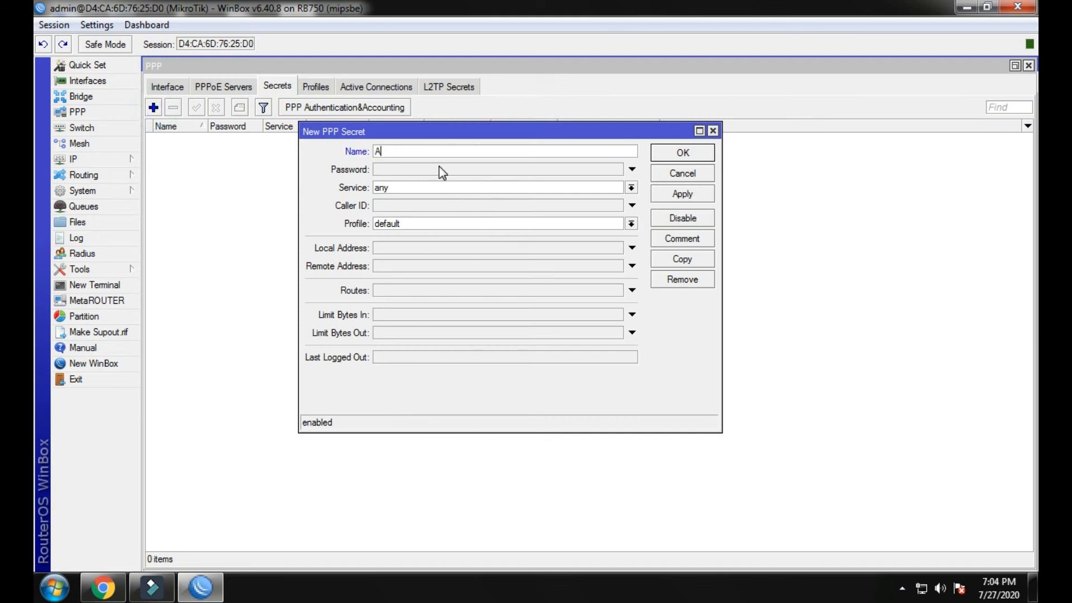
{"action": "left_click", "coordinate": [439, 167]}
{"action": "type", "text": "1"}
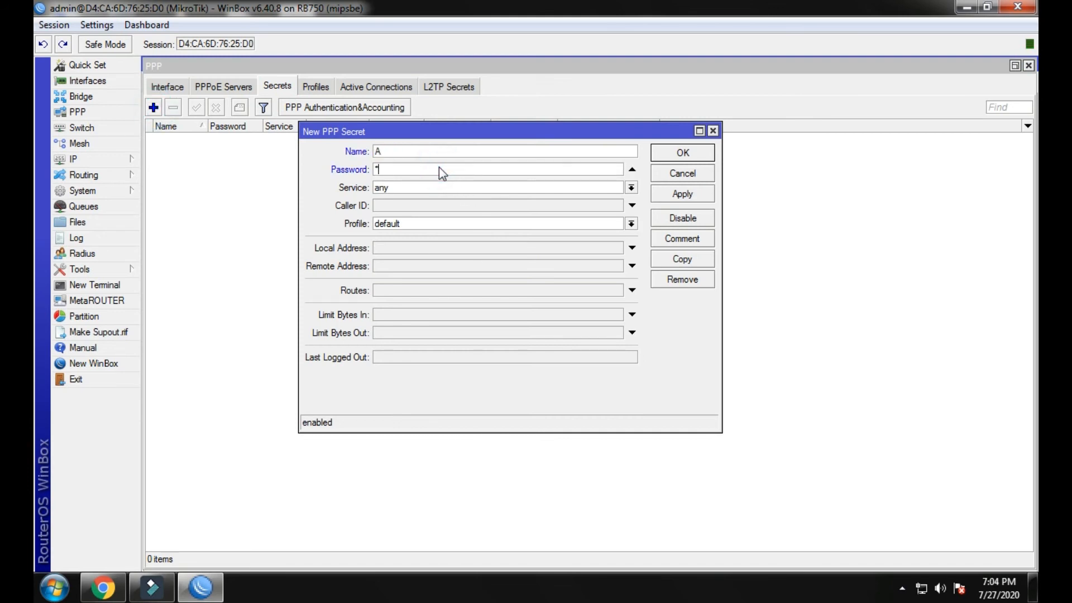
{"action": "left_click", "coordinate": [631, 188]}
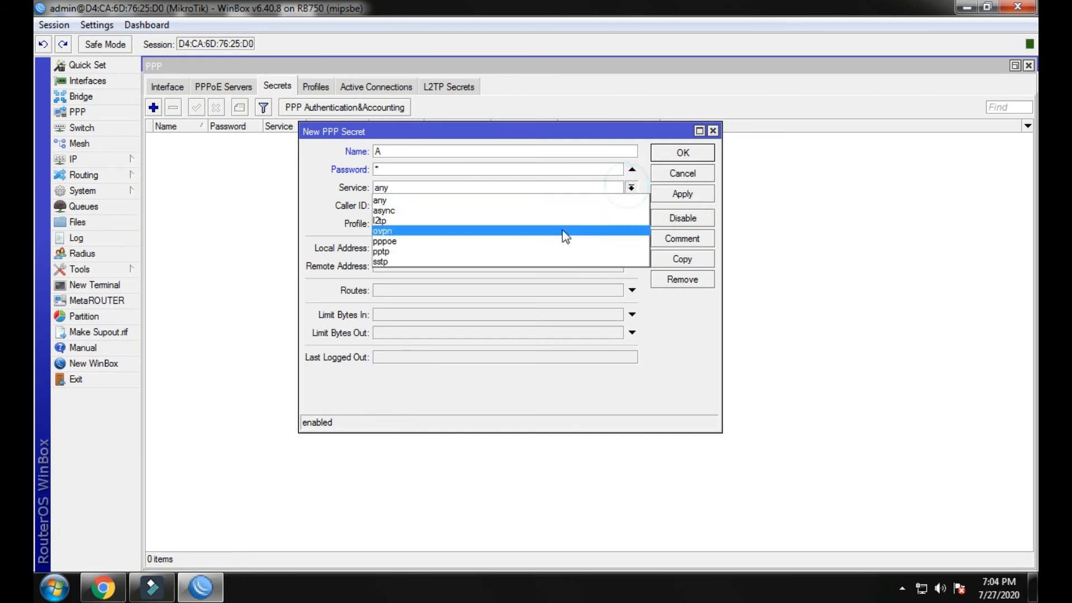
{"action": "left_click", "coordinate": [528, 242]}
{"action": "left_click", "coordinate": [661, 203]}
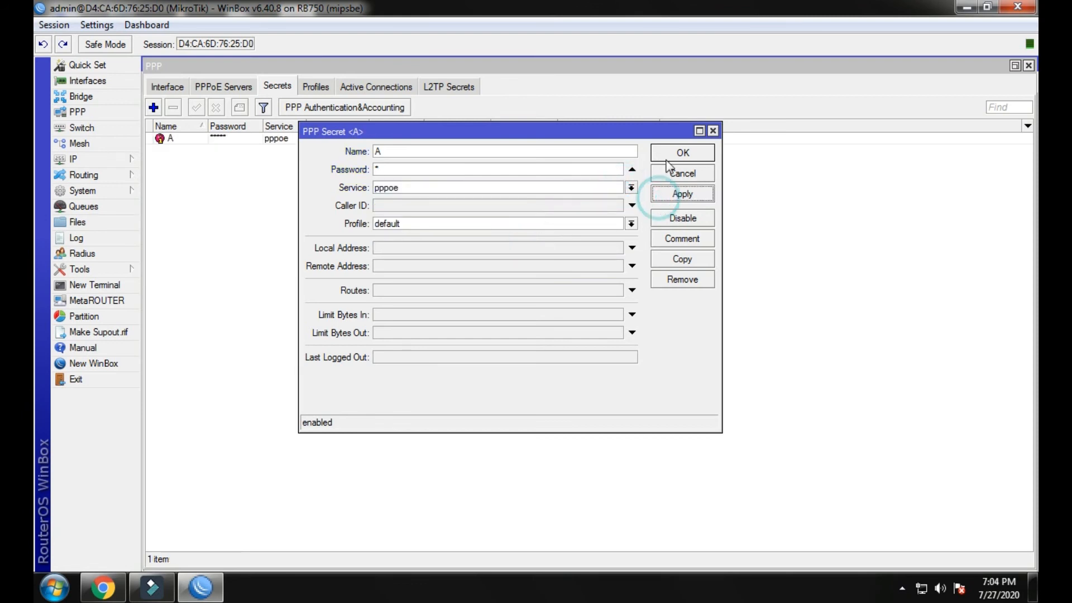
{"action": "left_click", "coordinate": [665, 157]}
{"action": "left_click", "coordinate": [316, 86]}
{"action": "left_click", "coordinate": [359, 85]}
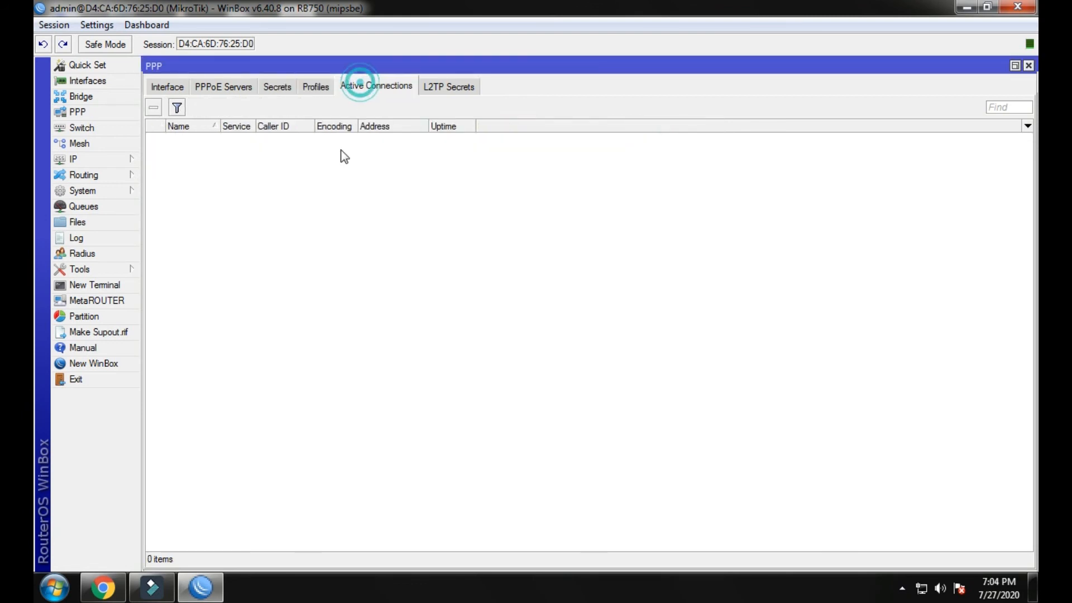
Make a bypassed IP binding for hotspot host 192.168.88.254, then minimise WinBox.
{"action": "left_click", "coordinate": [82, 161]}
{"action": "left_click", "coordinate": [160, 296]}
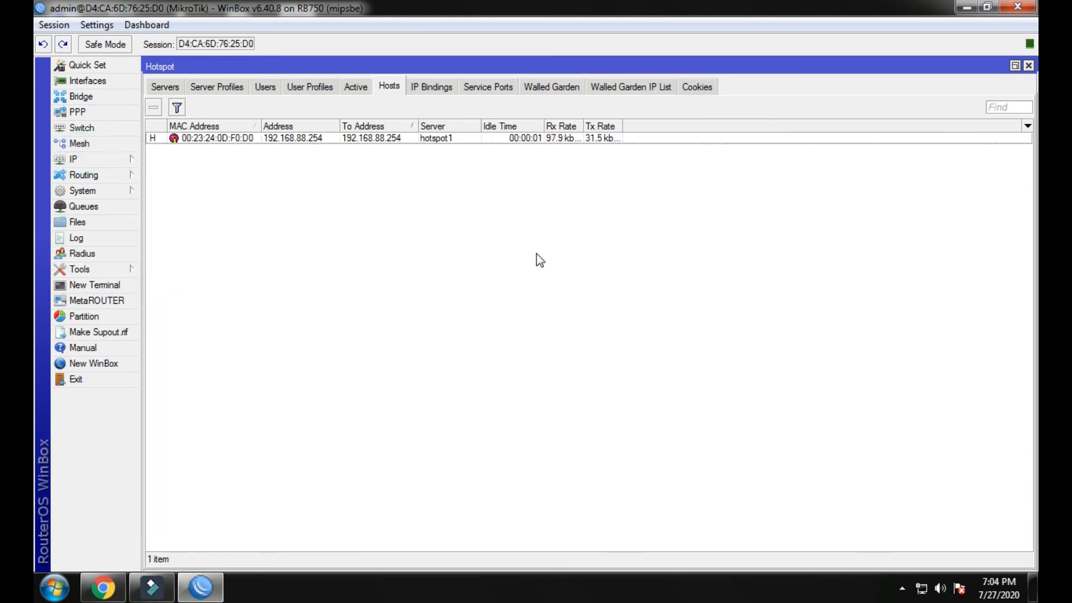
{"action": "double_click", "coordinate": [373, 139]}
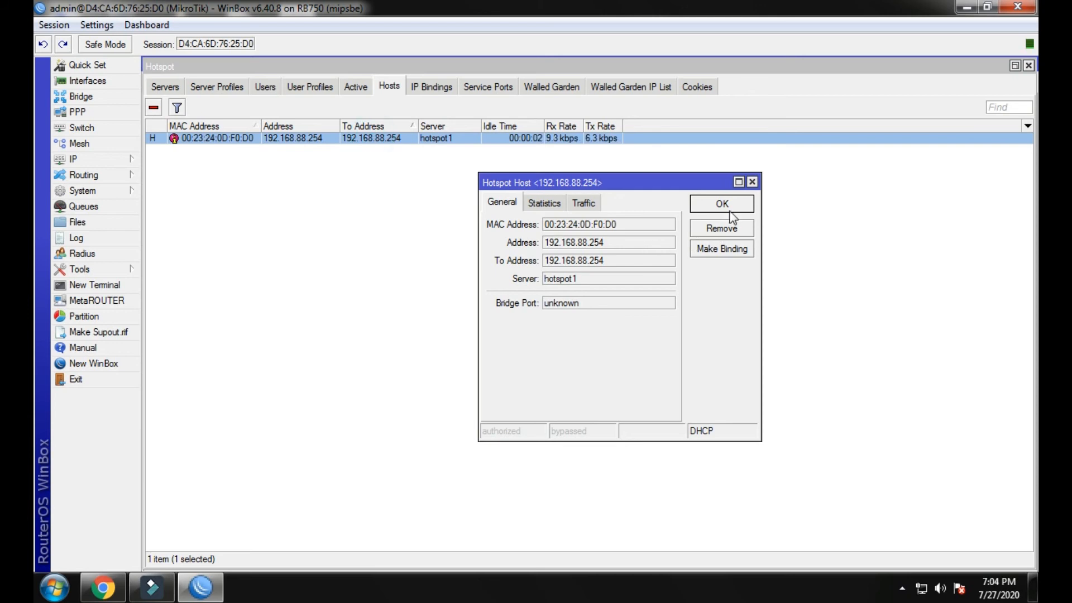
{"action": "left_click", "coordinate": [722, 248]}
{"action": "left_click", "coordinate": [632, 319]}
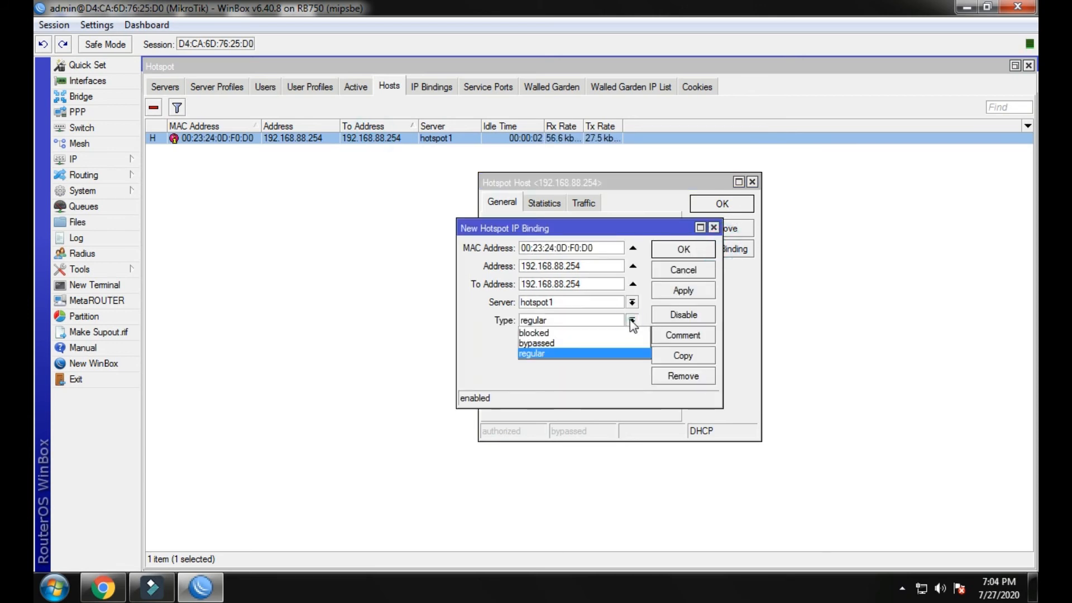
{"action": "left_click", "coordinate": [599, 342]}
{"action": "left_click", "coordinate": [667, 289]}
{"action": "left_click", "coordinate": [675, 247]}
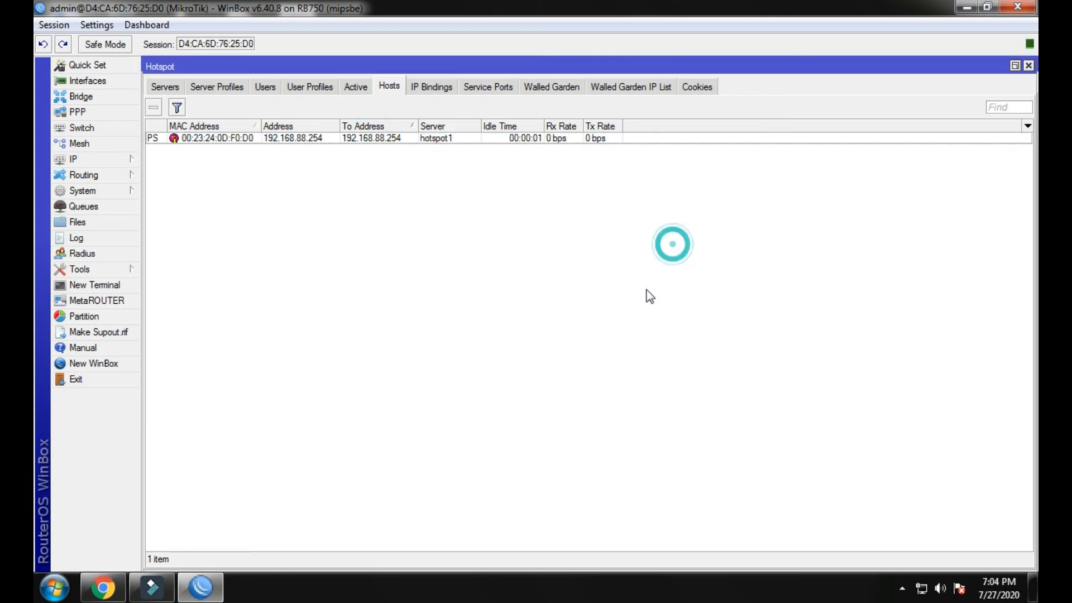
{"action": "left_click", "coordinate": [966, 8]}
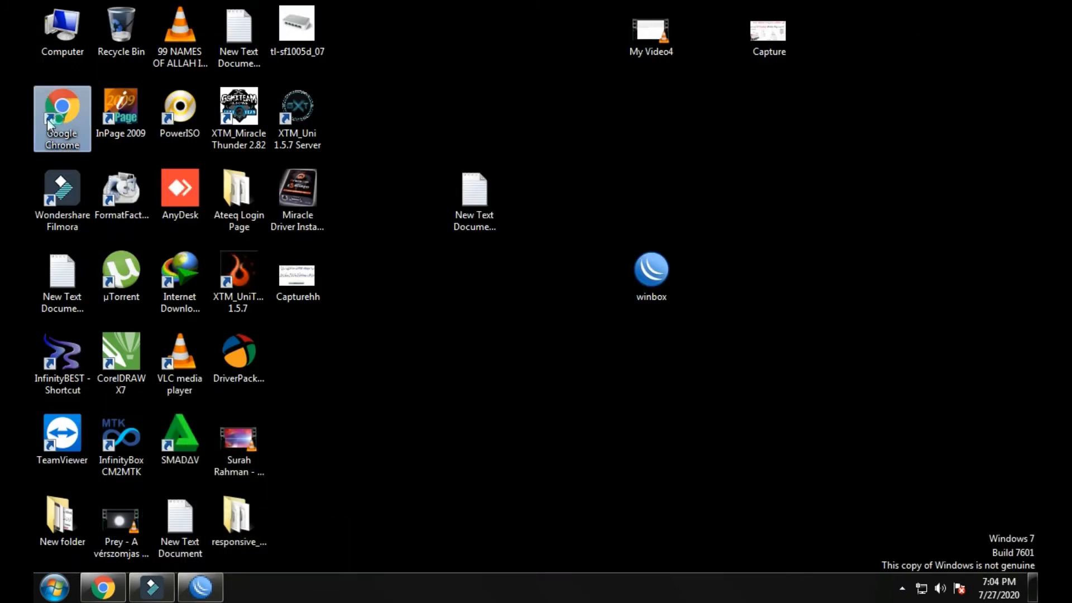
Launch Chrome, load YouTube from the bookmark and maximise the window.
{"action": "double_click", "coordinate": [59, 122]}
{"action": "left_click", "coordinate": [435, 381]}
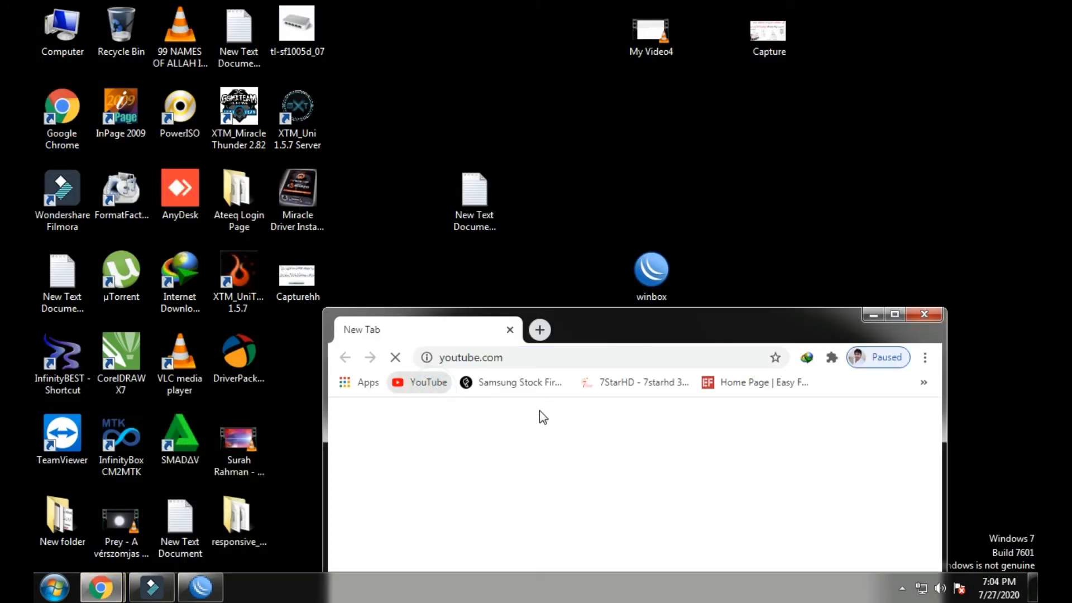
{"action": "double_click", "coordinate": [891, 318]}
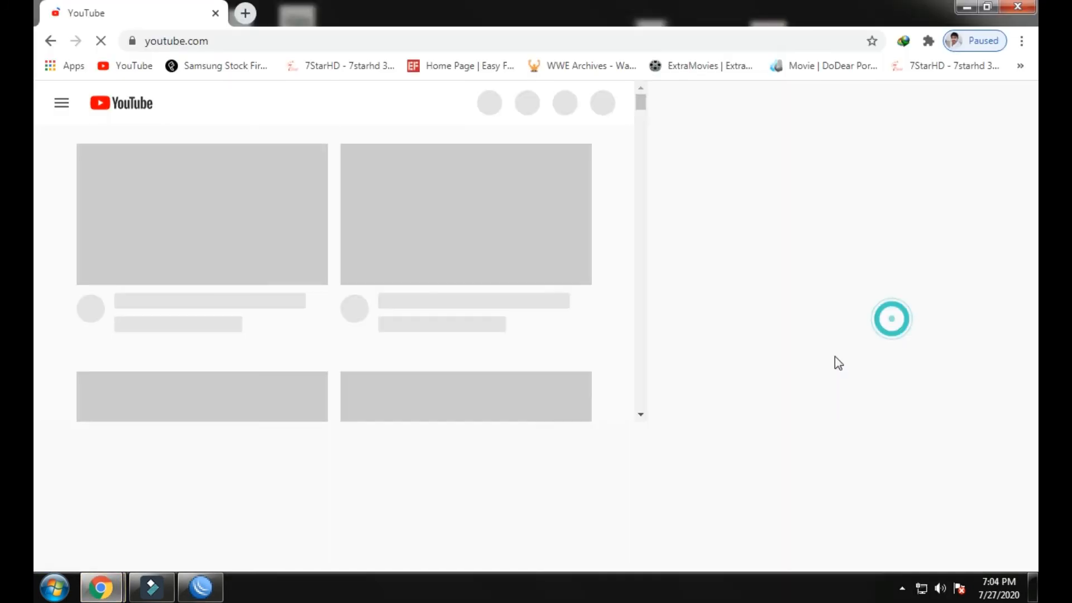
Check host 192.168.88.254's traffic and flags in WinBox's hotspot hosts list, then close Chrome.
{"action": "left_click", "coordinate": [191, 585]}
{"action": "left_click", "coordinate": [355, 85]}
{"action": "left_click", "coordinate": [386, 83]}
{"action": "left_click", "coordinate": [360, 136]}
{"action": "mouse_move", "coordinate": [162, 122]}
{"action": "left_mouse_down"}
{"action": "mouse_move", "coordinate": [249, 124]}
{"action": "mouse_move", "coordinate": [176, 124]}
{"action": "left_mouse_up"}
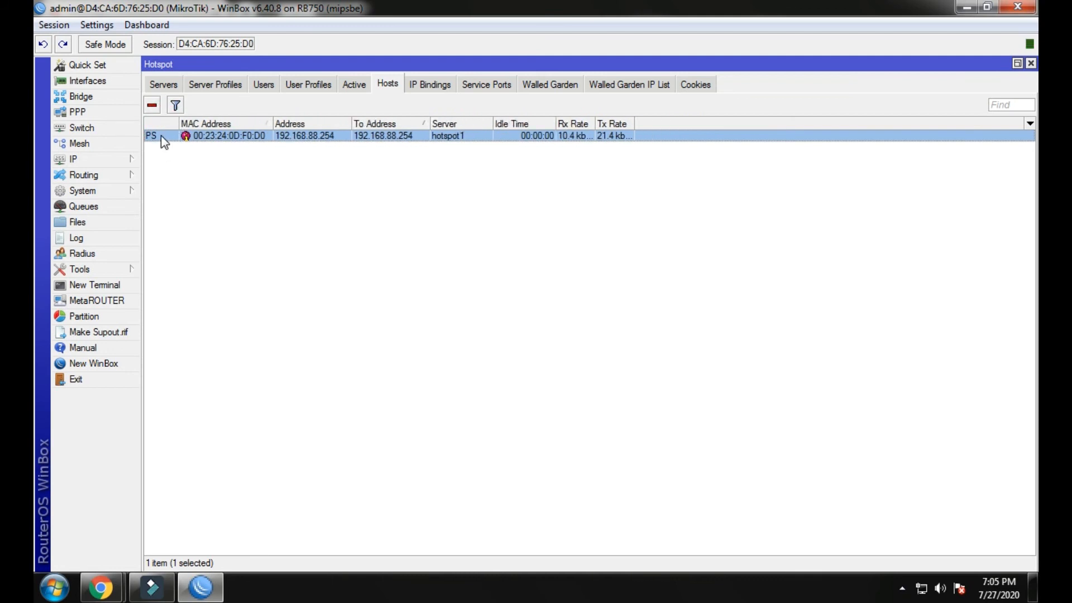
{"action": "left_click", "coordinate": [209, 305]}
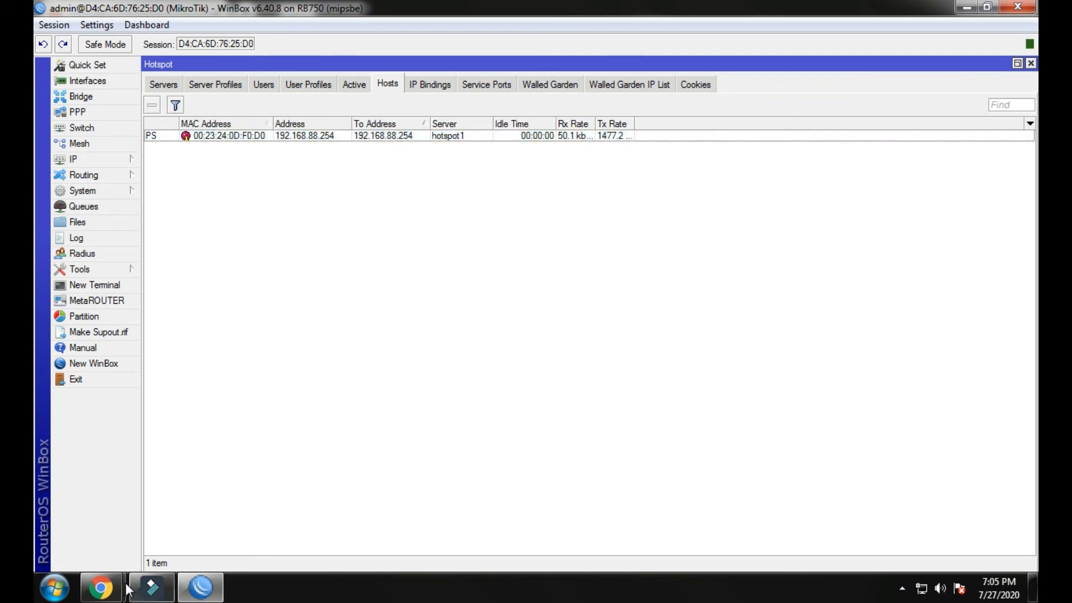
{"action": "left_click", "coordinate": [301, 491]}
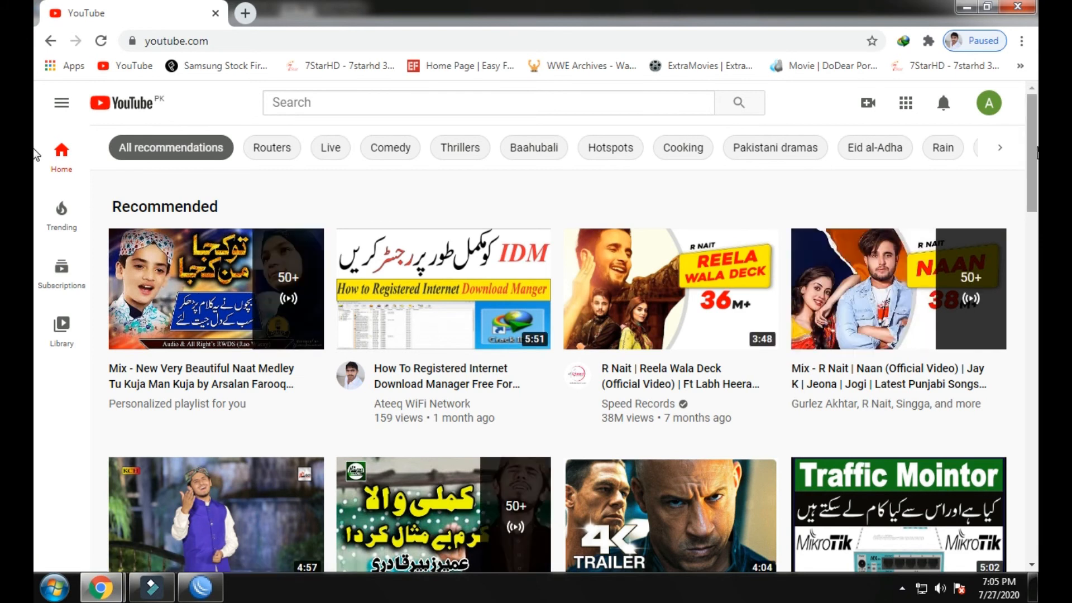
{"action": "left_click", "coordinate": [1028, 7]}
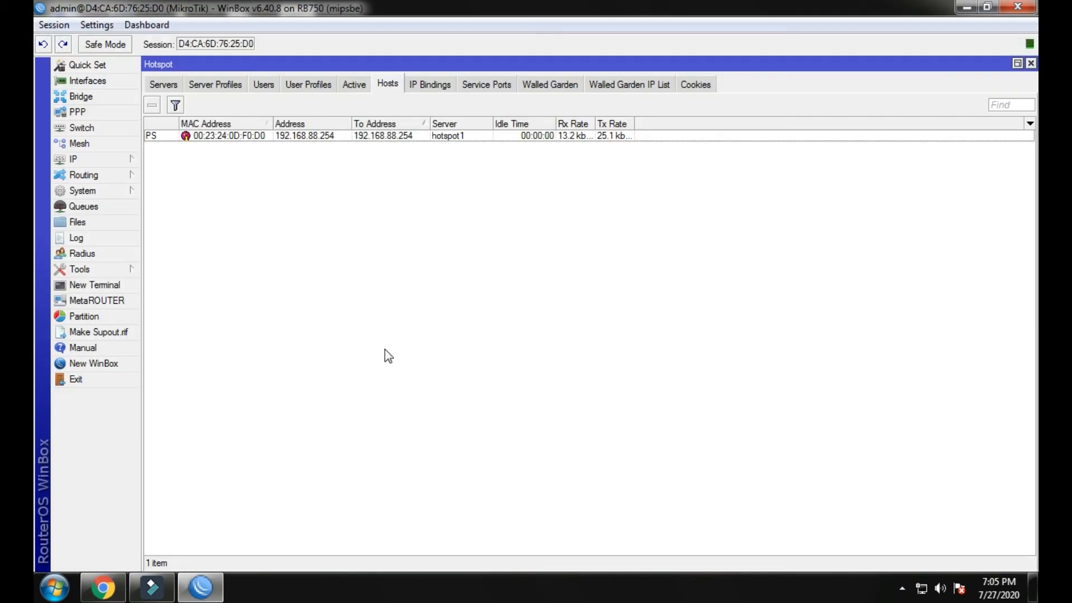
Start a RADIUS server entry for ppp and hotspot, then discard it and close the RADIUS list.
{"action": "left_click", "coordinate": [354, 84]}
{"action": "left_click", "coordinate": [388, 83]}
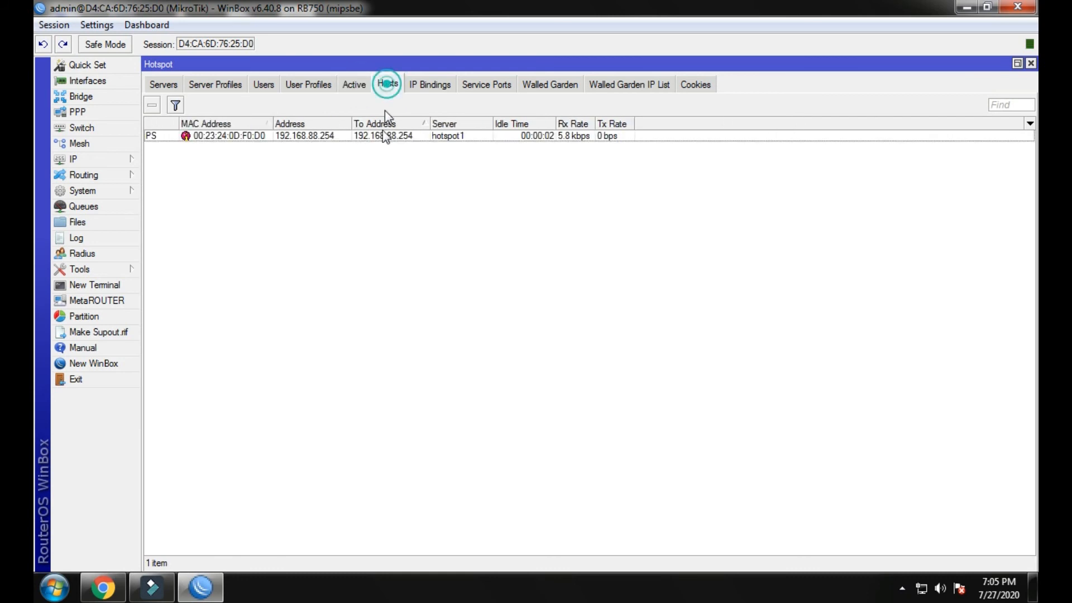
{"action": "left_click", "coordinate": [91, 158]}
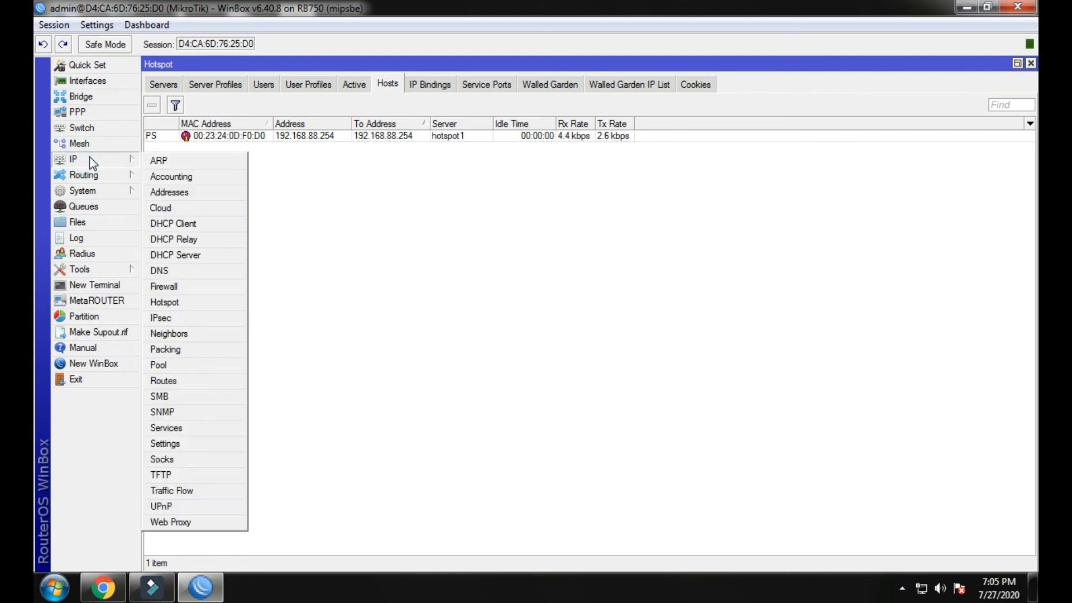
{"action": "left_click", "coordinate": [83, 253]}
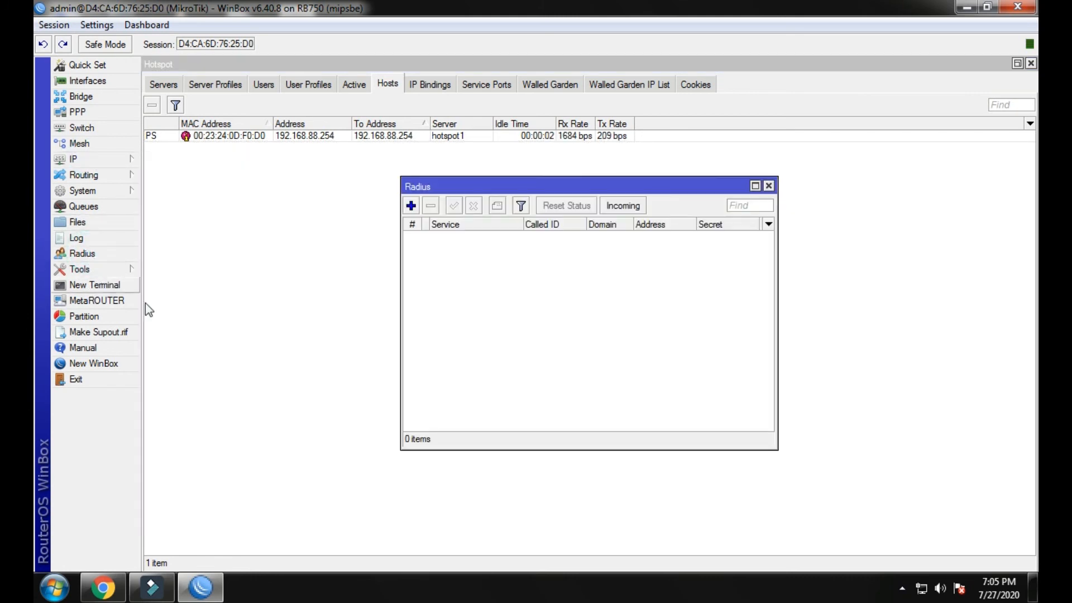
{"action": "left_click", "coordinate": [410, 205]}
{"action": "left_click", "coordinate": [539, 206]}
{"action": "left_click", "coordinate": [539, 224]}
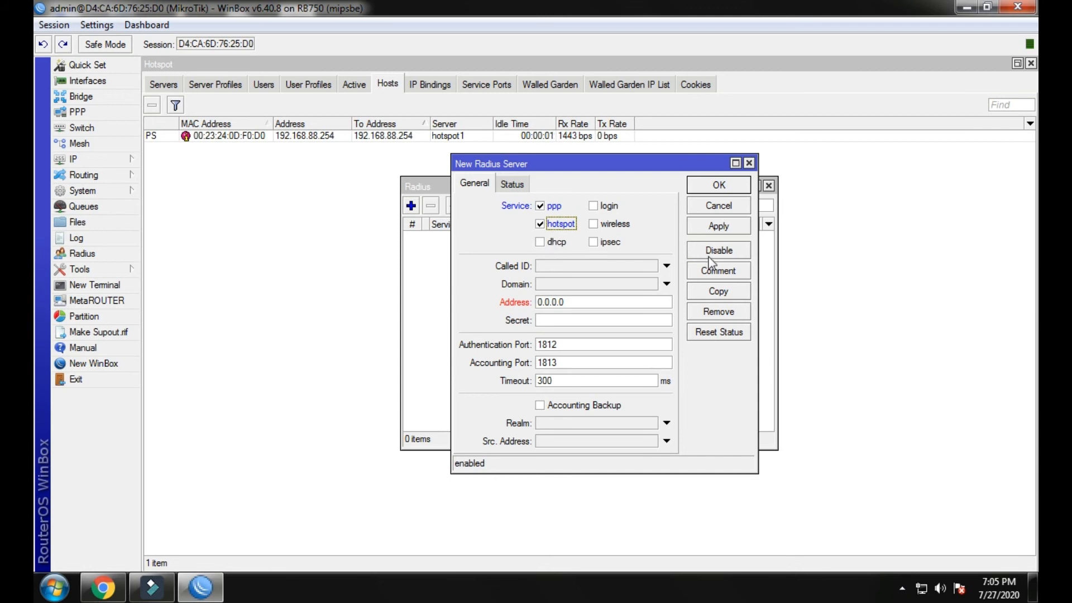
{"action": "left_click", "coordinate": [748, 163]}
{"action": "left_click", "coordinate": [768, 185]}
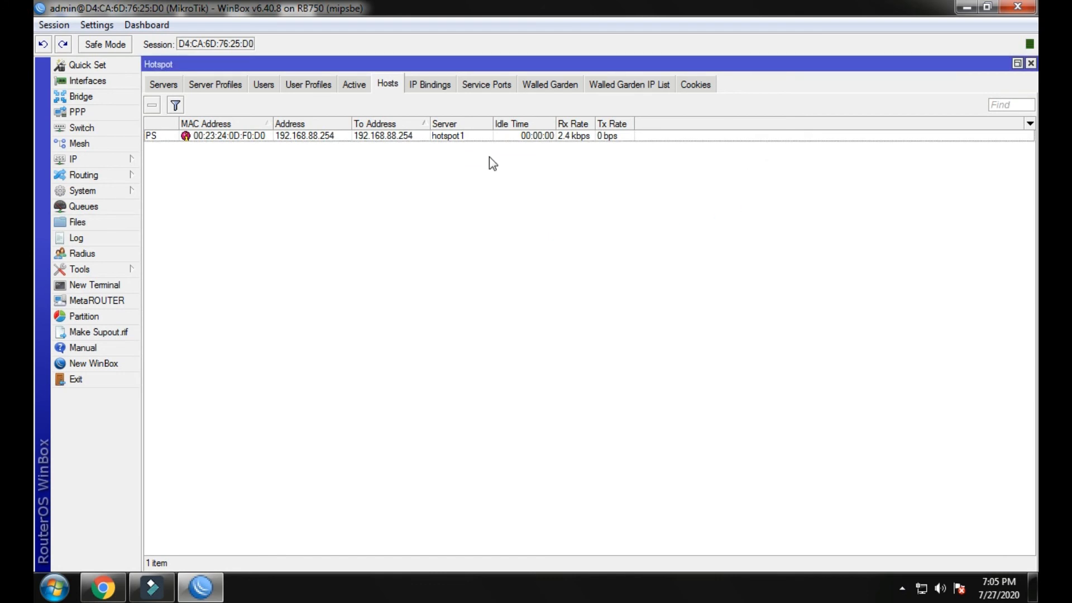
Sort the hotspot hosts by To Address and show the hotspot IP bindings.
{"action": "left_click", "coordinate": [356, 88]}
{"action": "left_click", "coordinate": [385, 86]}
{"action": "left_click", "coordinate": [429, 85]}
{"action": "left_click", "coordinate": [387, 84]}
{"action": "left_click", "coordinate": [367, 123]}
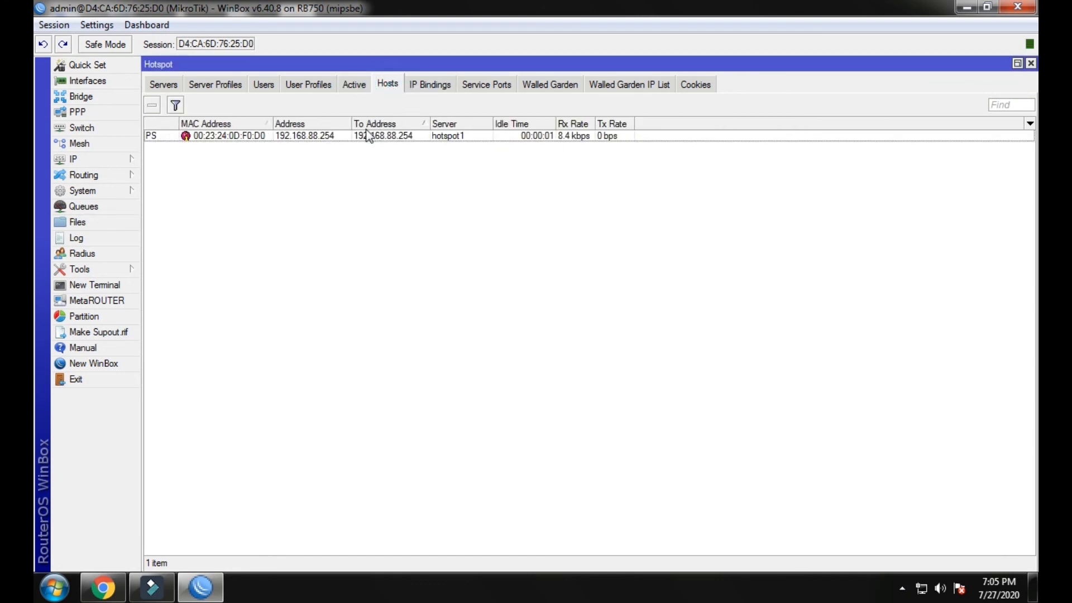
{"action": "left_click", "coordinate": [416, 84]}
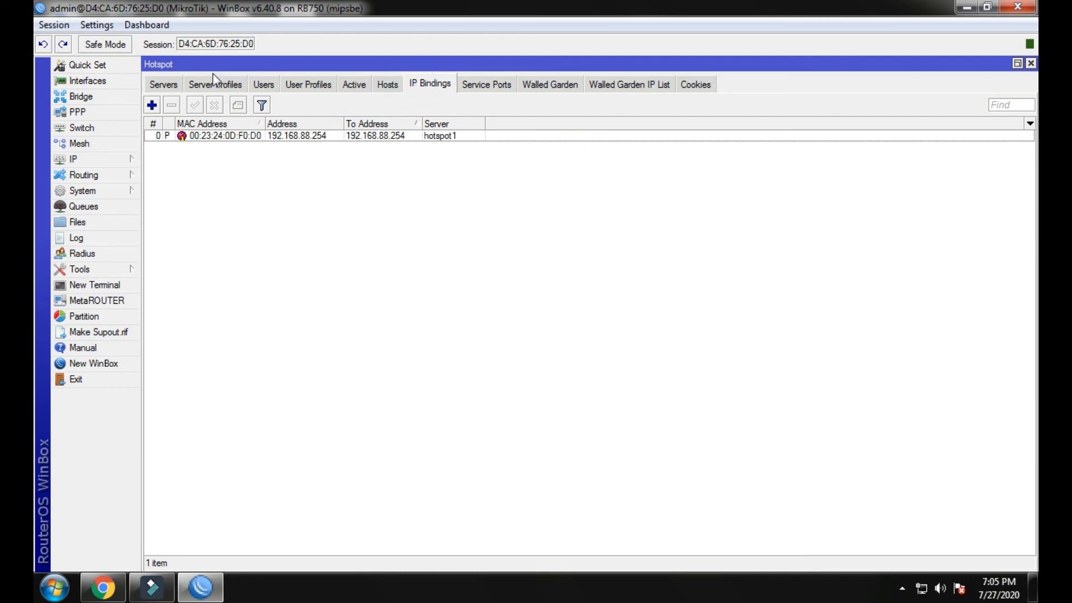
Preview Static, Automatic and Bridge modes in Quick Set, restore Router with PPPoE, and close it.
{"action": "left_click", "coordinate": [103, 66]}
{"action": "left_click_drag", "start_coordinate": [430, 95], "coordinate": [516, 102]}
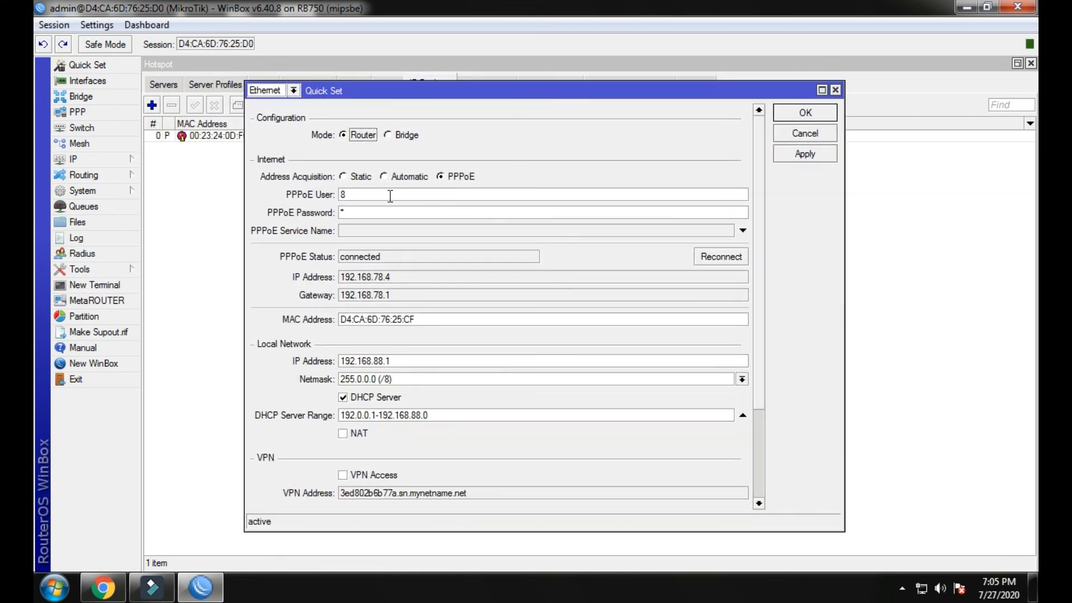
{"action": "left_click", "coordinate": [345, 177]}
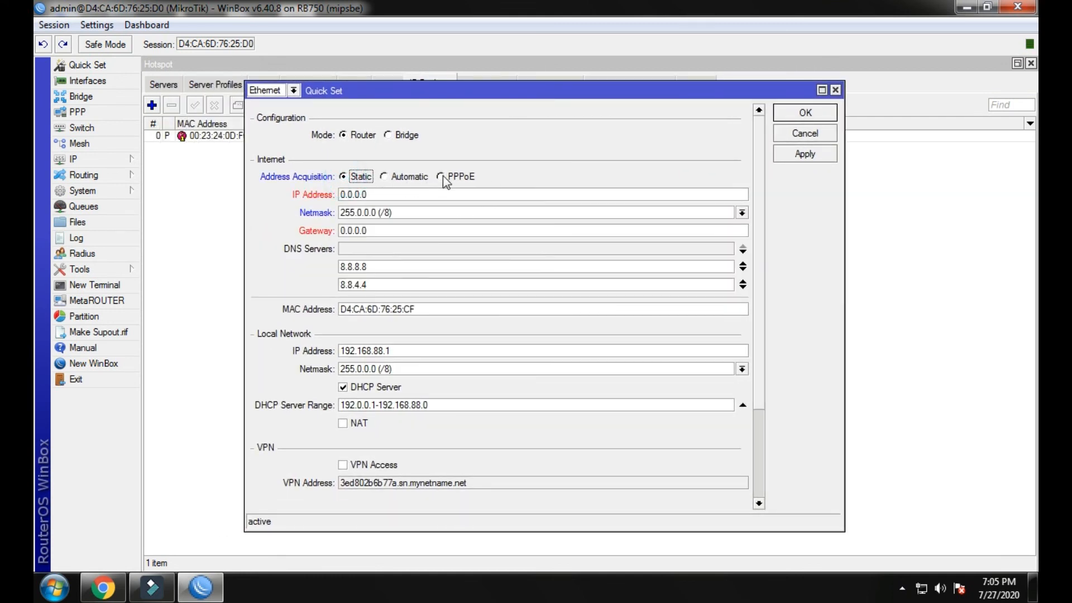
{"action": "left_click", "coordinate": [441, 176]}
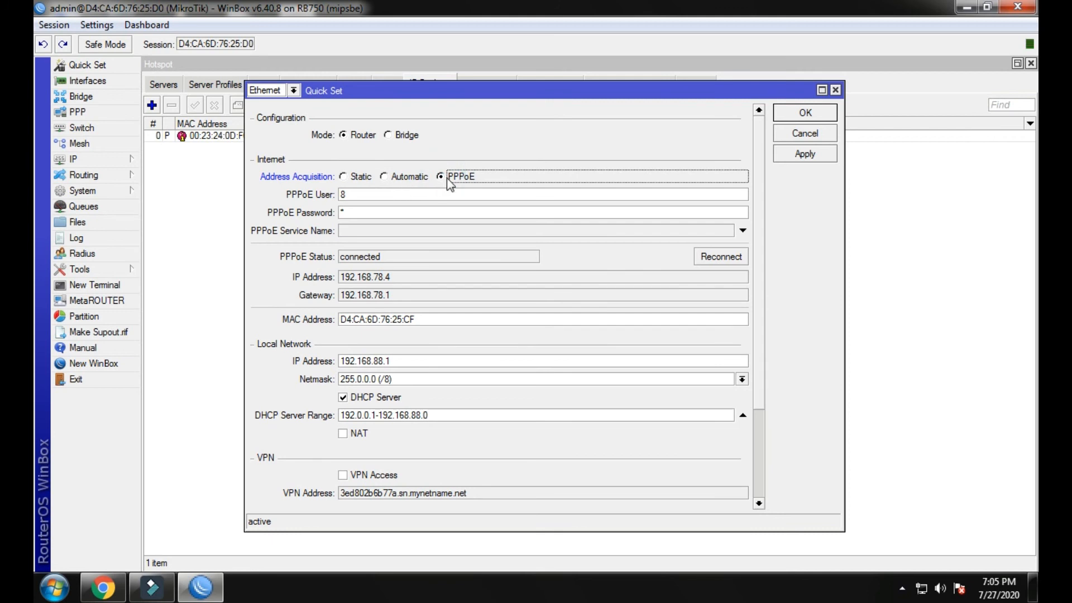
{"action": "left_click", "coordinate": [387, 136]}
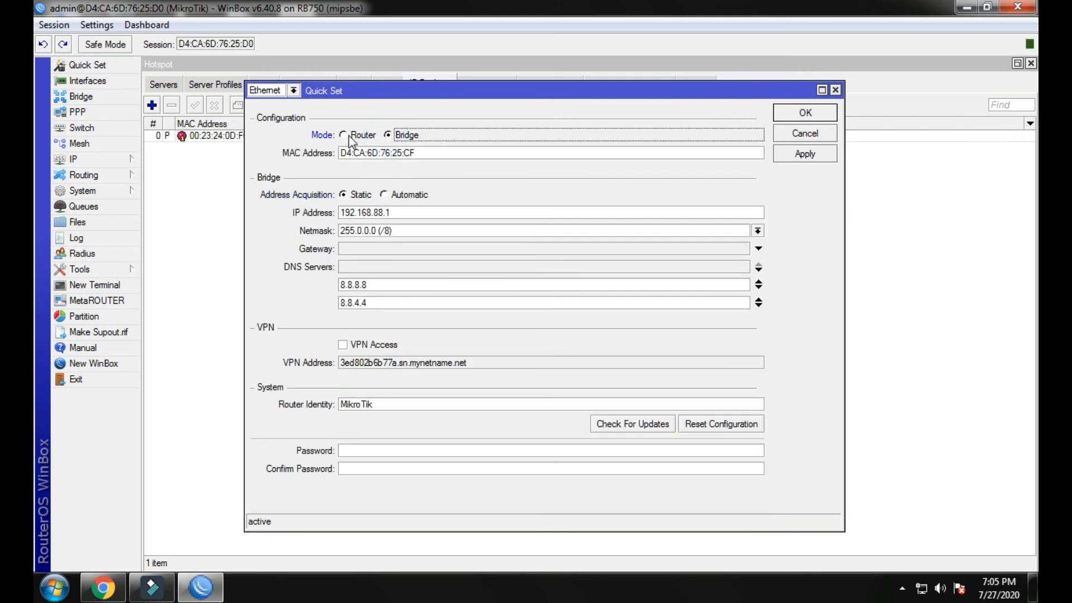
{"action": "left_click", "coordinate": [344, 135]}
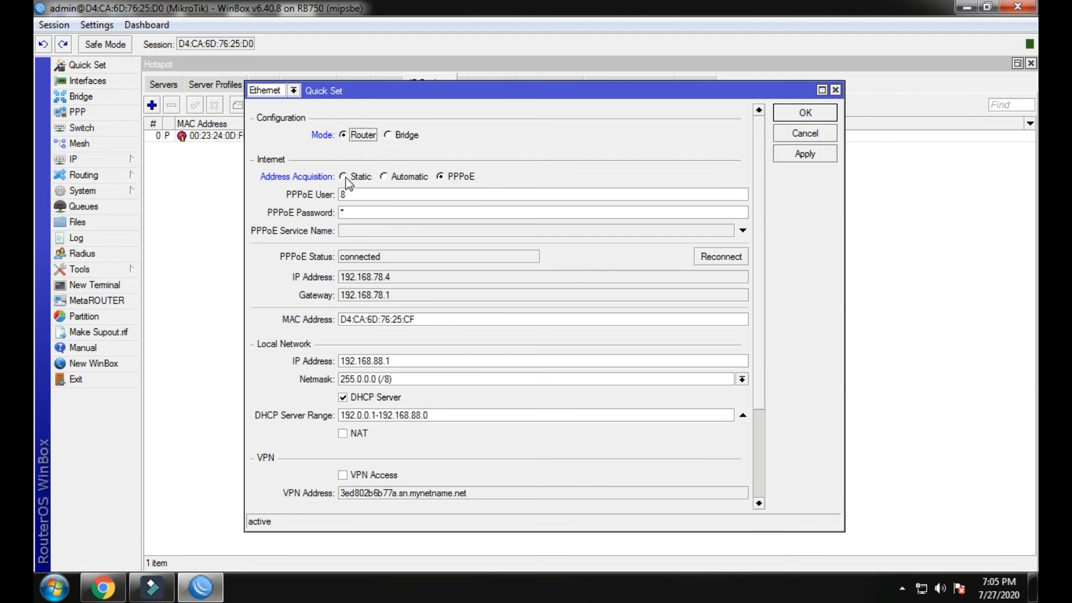
{"action": "left_click", "coordinate": [344, 178]}
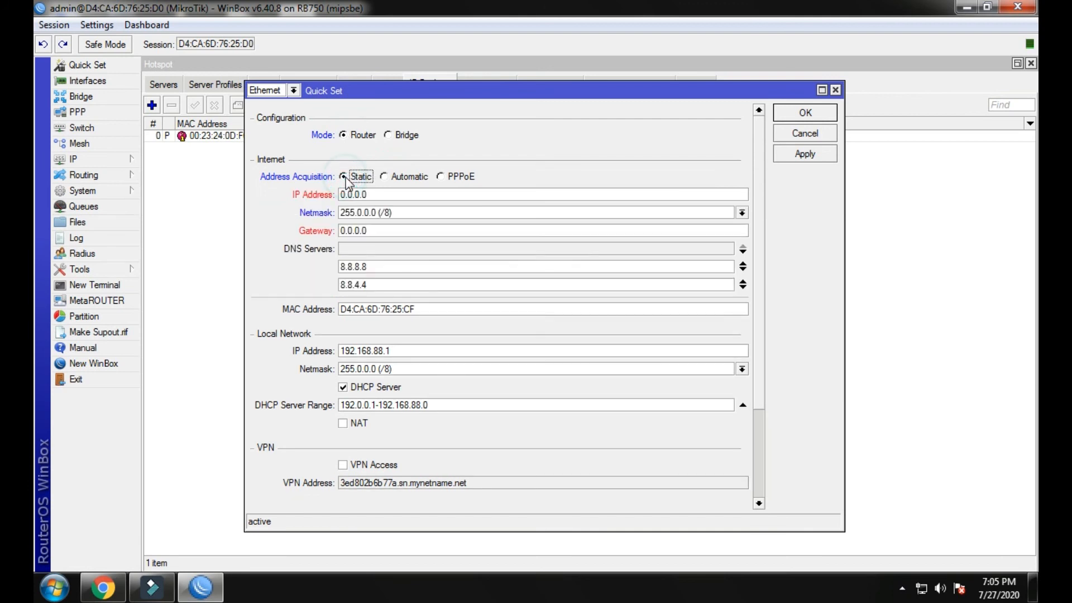
{"action": "left_click", "coordinate": [383, 177]}
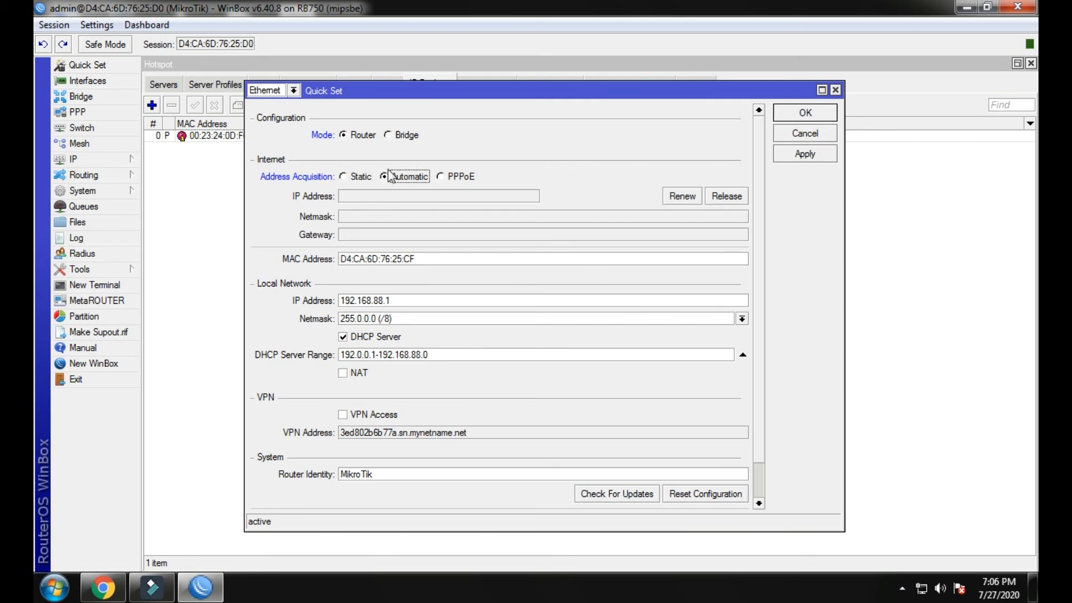
{"action": "left_click", "coordinate": [441, 176]}
{"action": "left_click", "coordinate": [835, 89]}
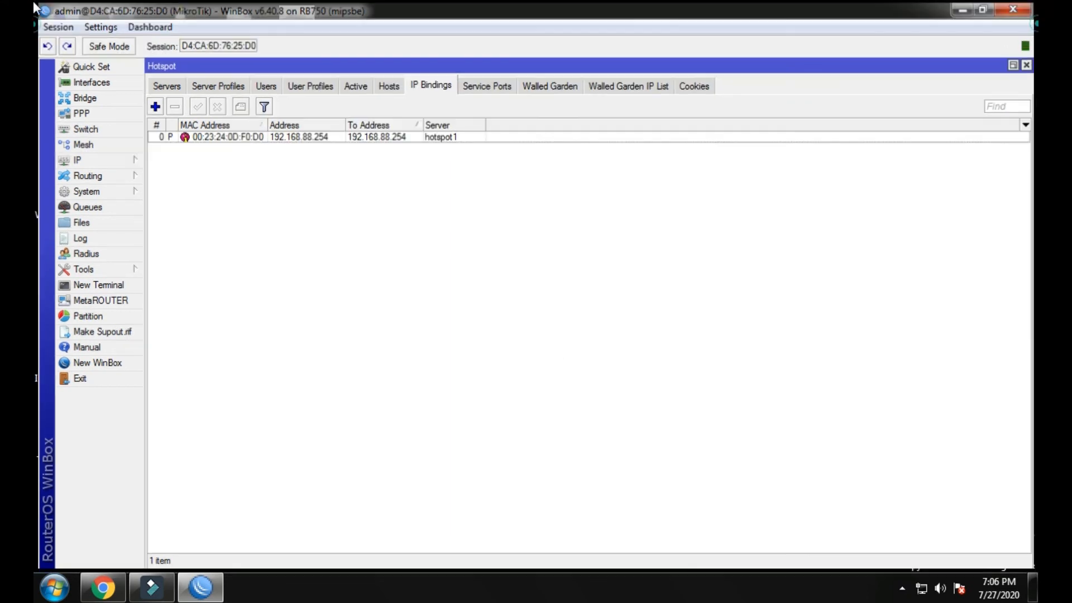